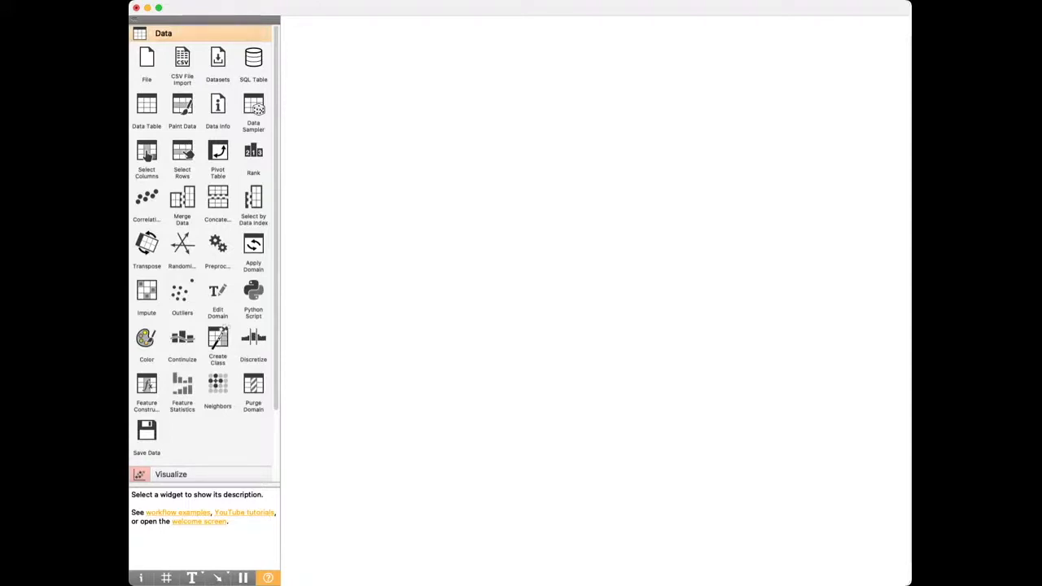
# - Add a File widget to the canvas and load heart_disease.tab from the documentation datasets
pyautogui.moveTo(147, 58); pyautogui.dragTo(429, 86)
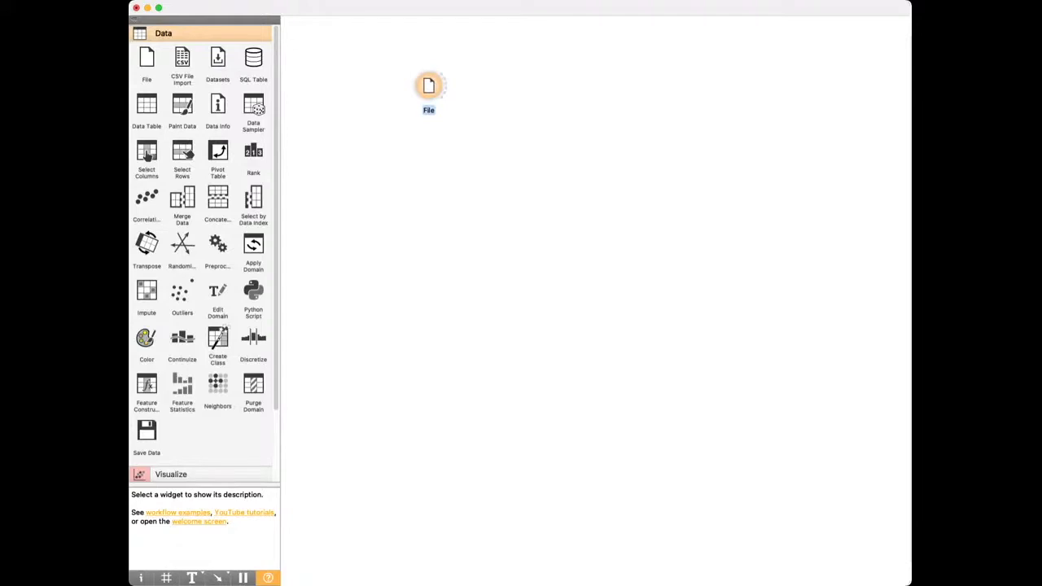
pyautogui.doubleClick(429, 86)
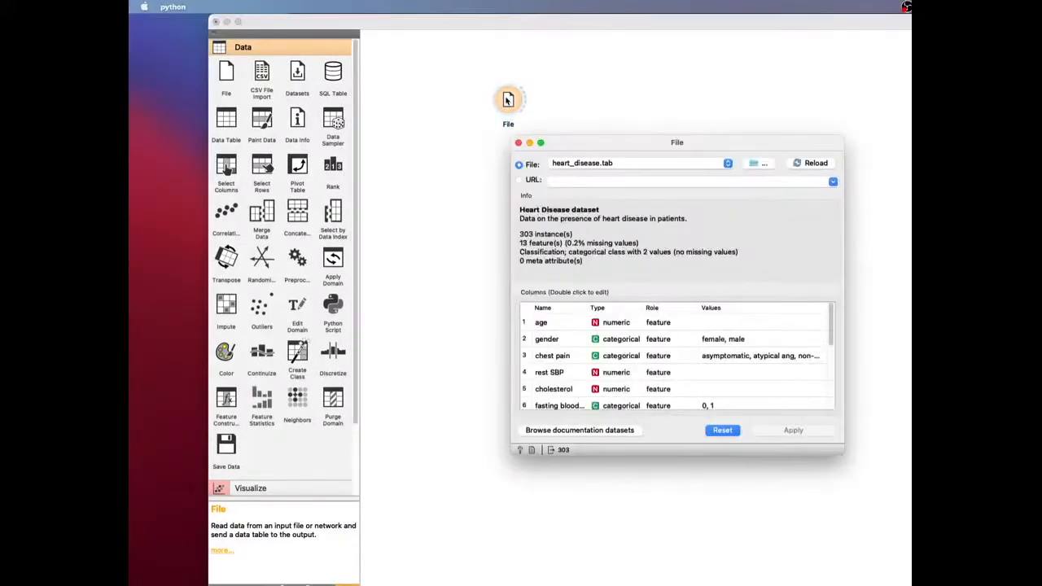
pyautogui.moveTo(575, 146); pyautogui.dragTo(548, 118)
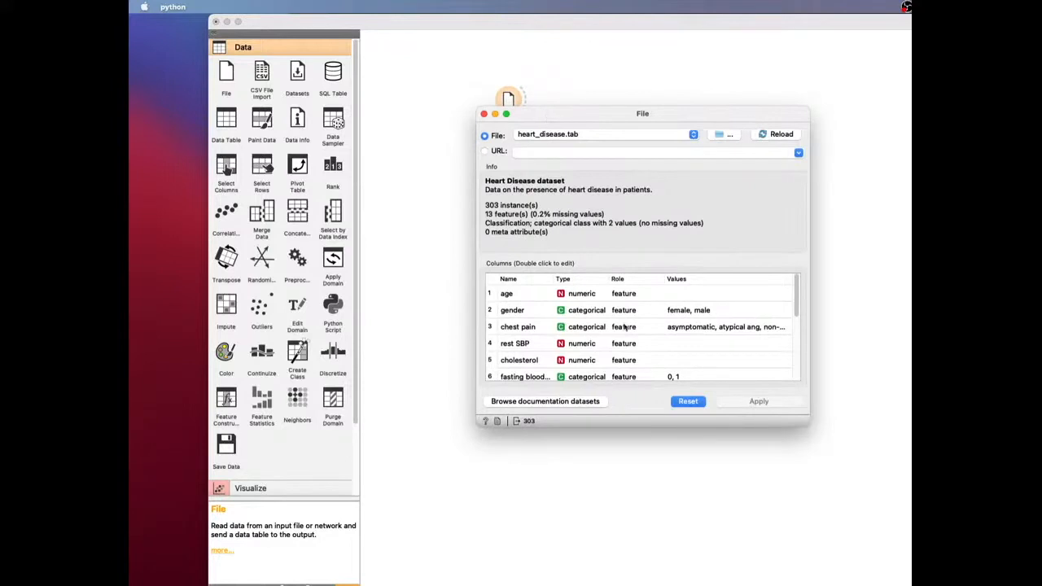
pyautogui.click(587, 402)
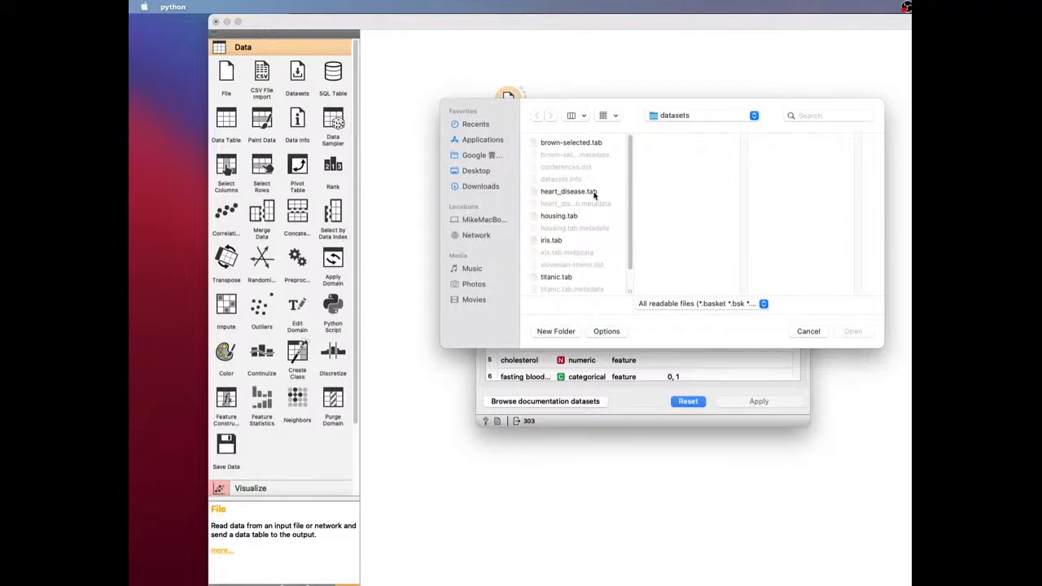
pyautogui.click(576, 195)
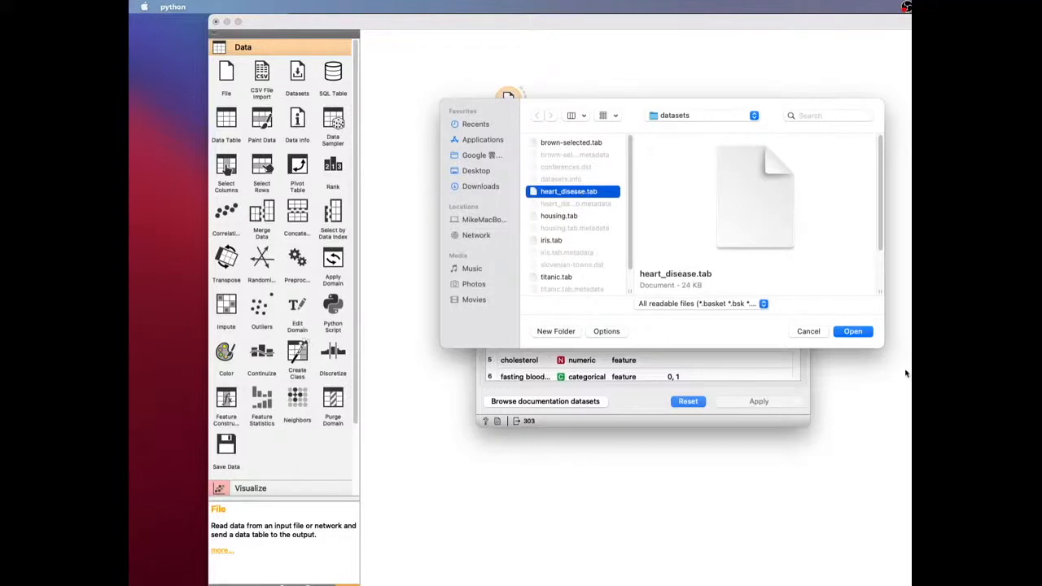
pyautogui.click(868, 333)
# - Examine the heart disease dataset's summary and the type and role of each column, then close the File widget
pyautogui.moveTo(769, 118); pyautogui.dragTo(737, 70)
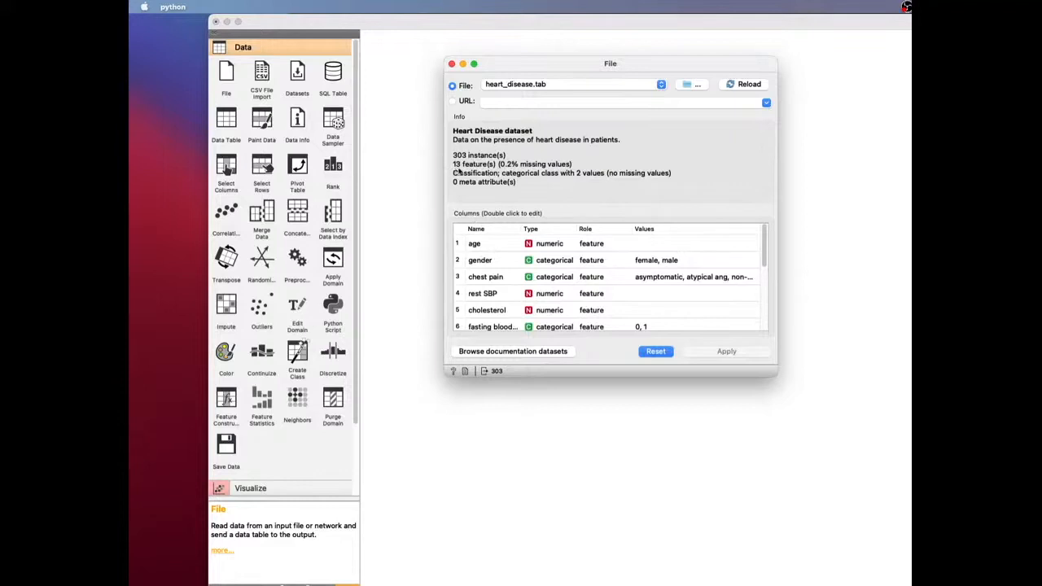
pyautogui.scroll(-3, 567, 291)
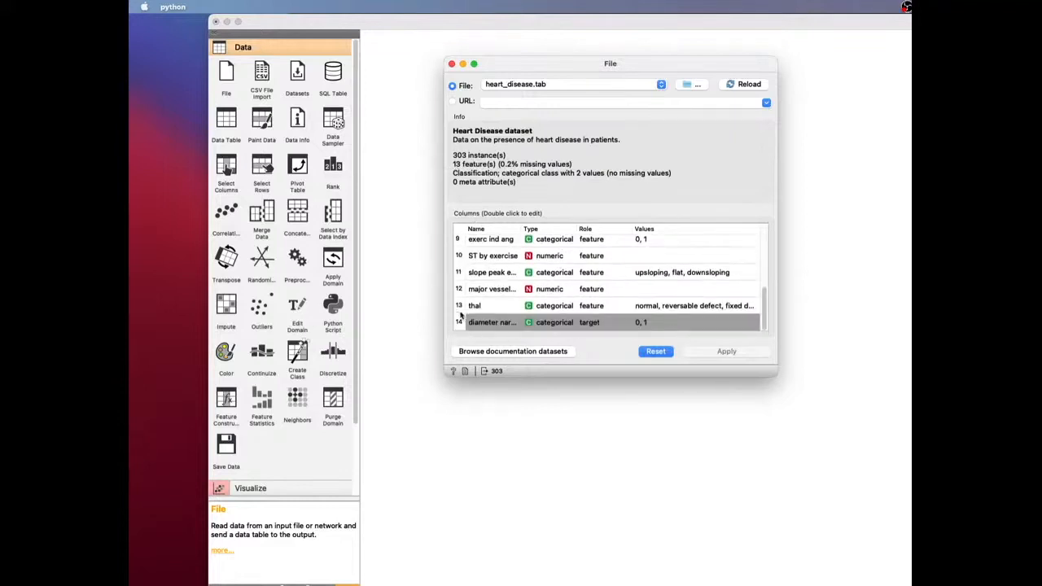
pyautogui.scroll(3, 761, 329)
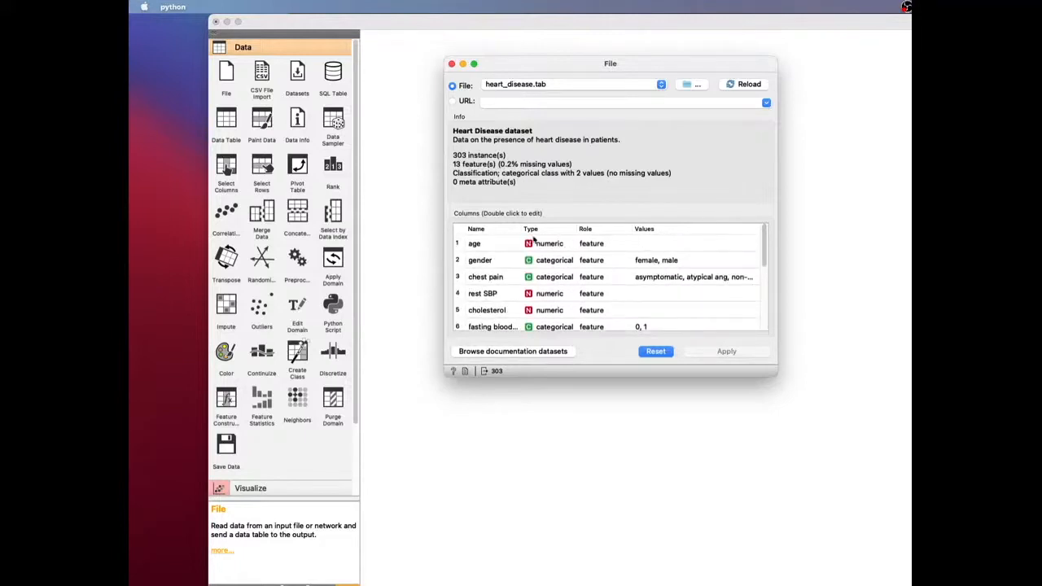
pyautogui.scroll(-3, 555, 257)
pyautogui.scroll(3, 554, 258)
pyautogui.scroll(-3, 537, 284)
pyautogui.scroll(-1, 537, 261)
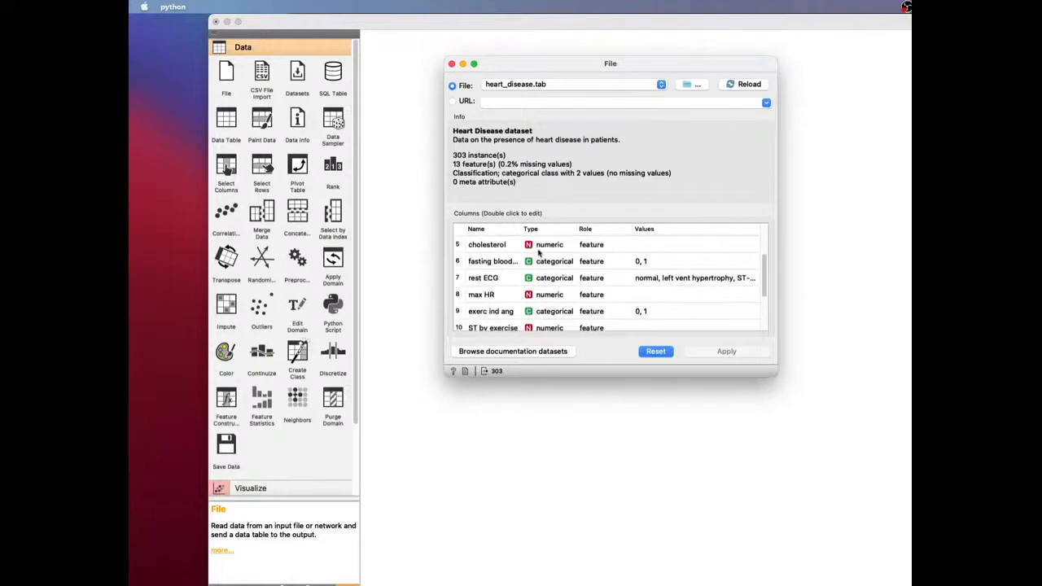
pyautogui.scroll(-5, 541, 254)
pyautogui.click(452, 66)
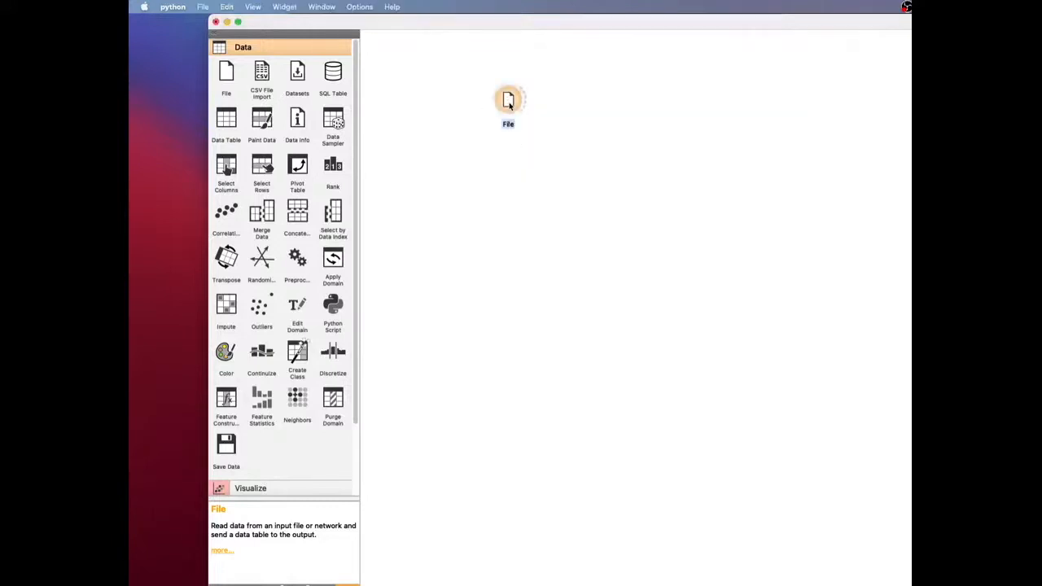
# - Add a Data Table widget beside the File widget and feed it the File widget's data
pyautogui.moveTo(507, 99); pyautogui.dragTo(439, 112)
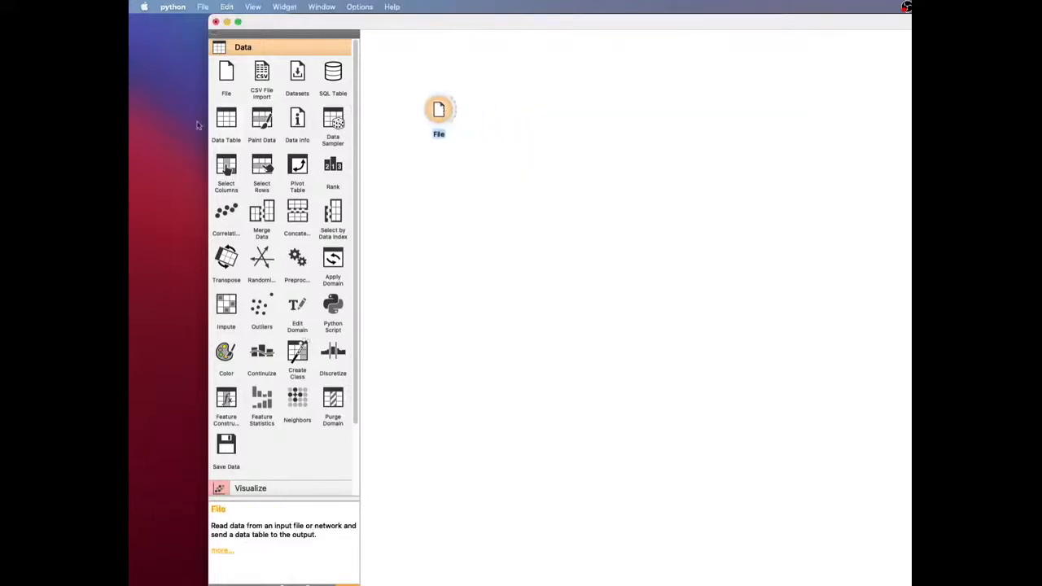
pyautogui.moveTo(230, 123); pyautogui.dragTo(525, 105)
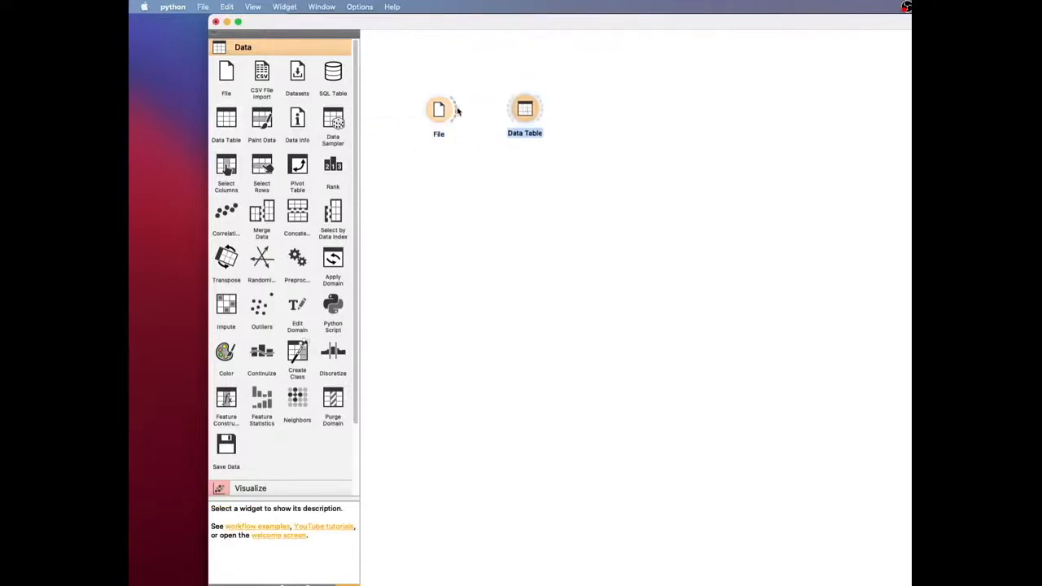
pyautogui.moveTo(456, 108); pyautogui.dragTo(513, 113)
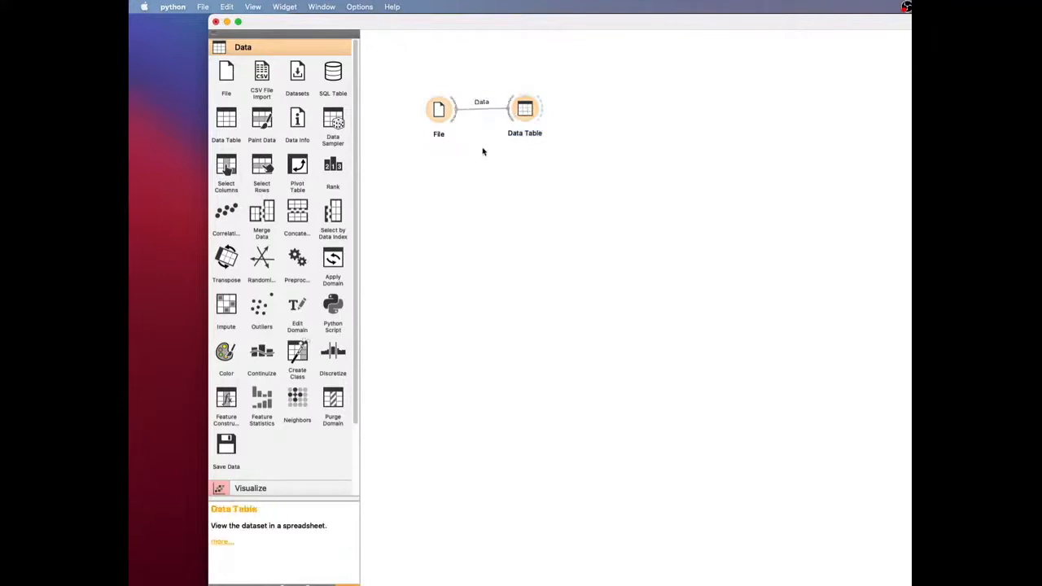
# - Examine the heart disease records across all rows and columns in the Data Table, then close it
pyautogui.doubleClick(527, 112)
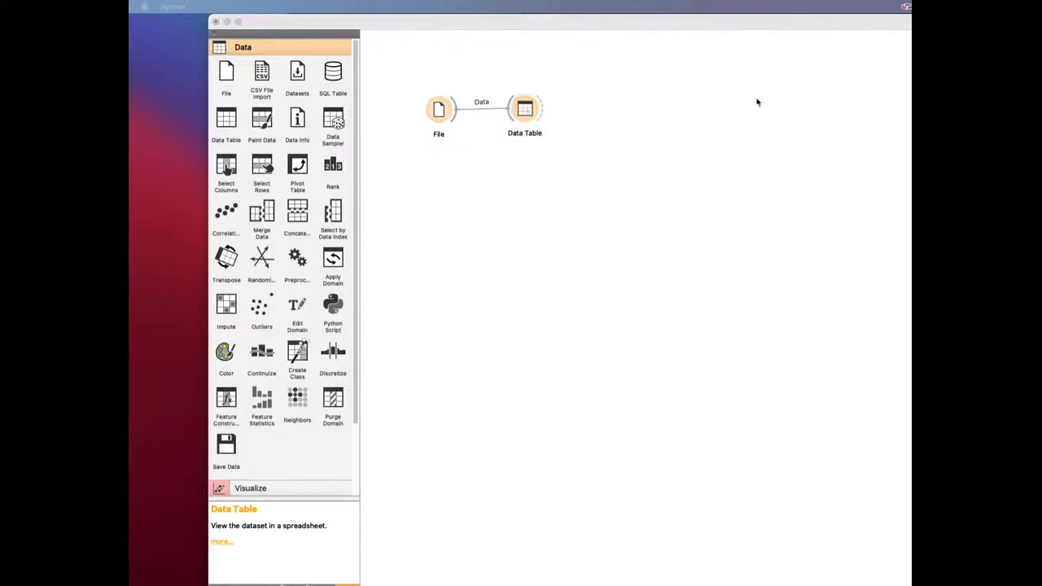
pyautogui.moveTo(910, 62); pyautogui.dragTo(479, 99)
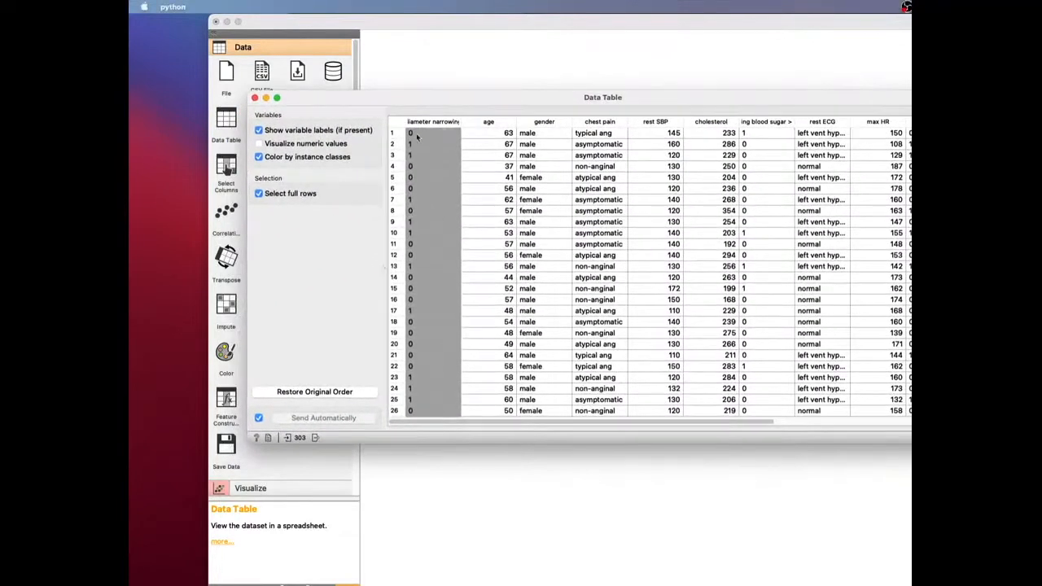
pyautogui.scroll(-20, 401, 139)
pyautogui.scroll(-8, 400, 138)
pyautogui.hscroll(10, 625, 412)
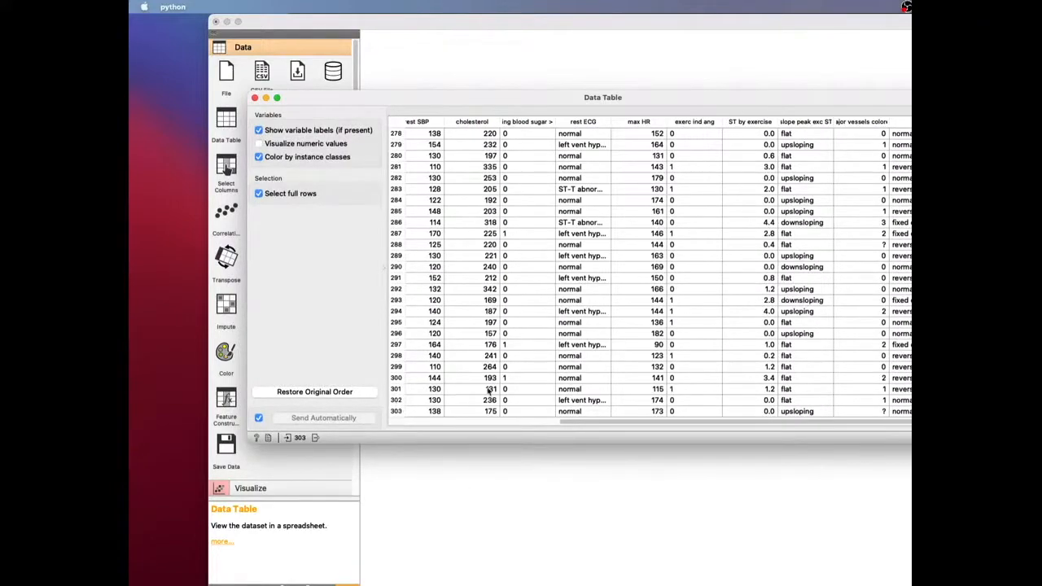
pyautogui.hscroll(-10, 489, 392)
pyautogui.scroll(20, 489, 392)
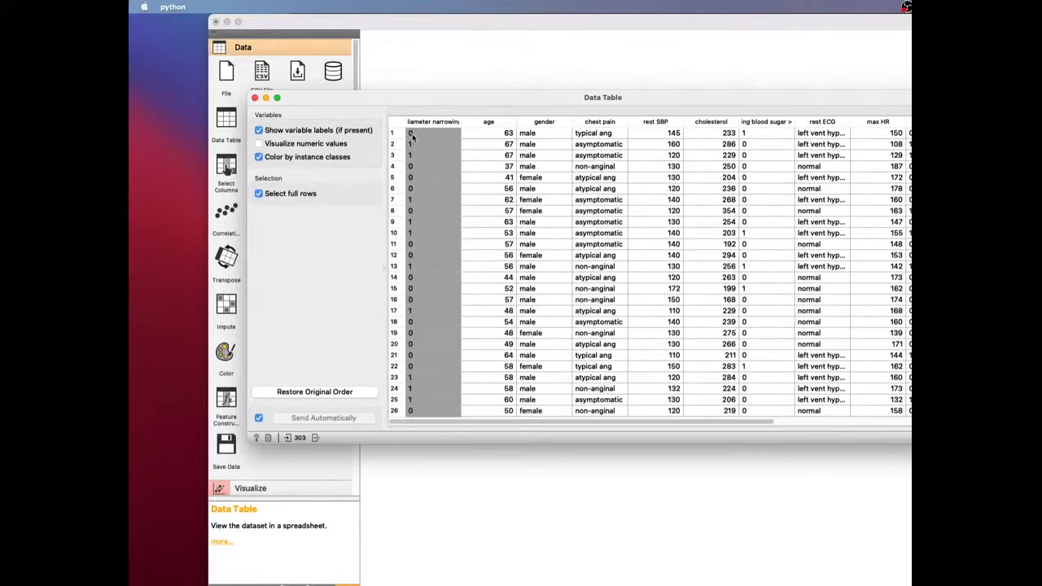
pyautogui.hscroll(5, 413, 138)
pyautogui.click(255, 98)
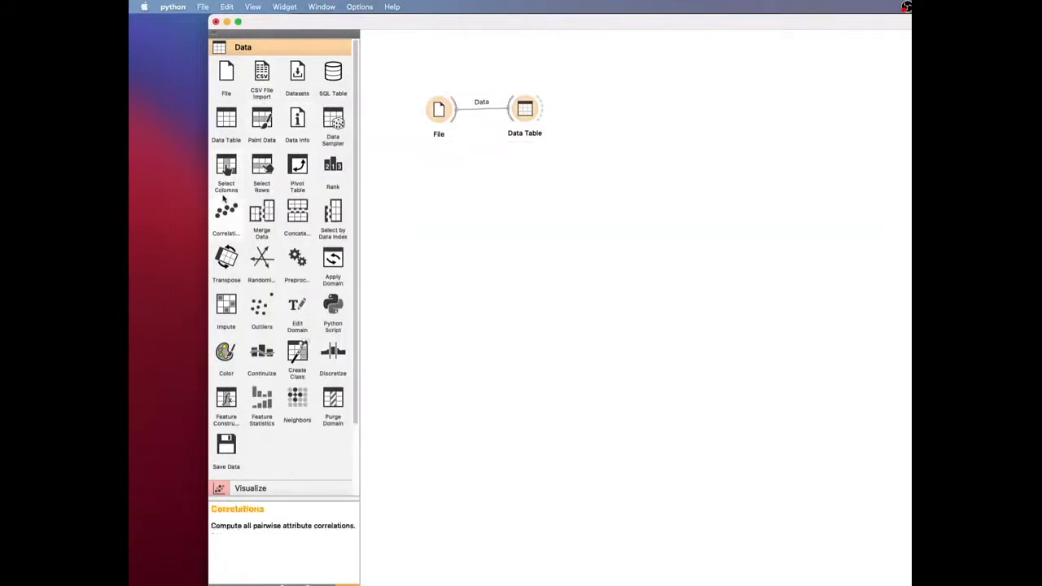
# - Add a Select Columns widget to the canvas and connect the Data Table's output to it
pyautogui.moveTo(230, 170); pyautogui.dragTo(529, 175)
pyautogui.doubleClick(531, 114)
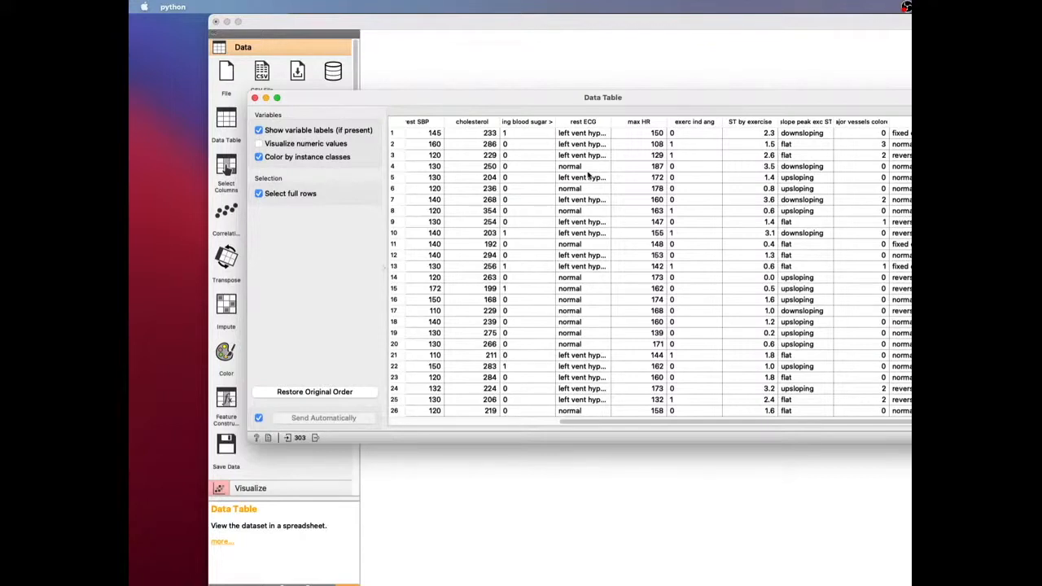
pyautogui.click(254, 98)
pyautogui.moveTo(528, 174); pyautogui.dragTo(607, 146)
pyautogui.moveTo(545, 110); pyautogui.dragTo(679, 176)
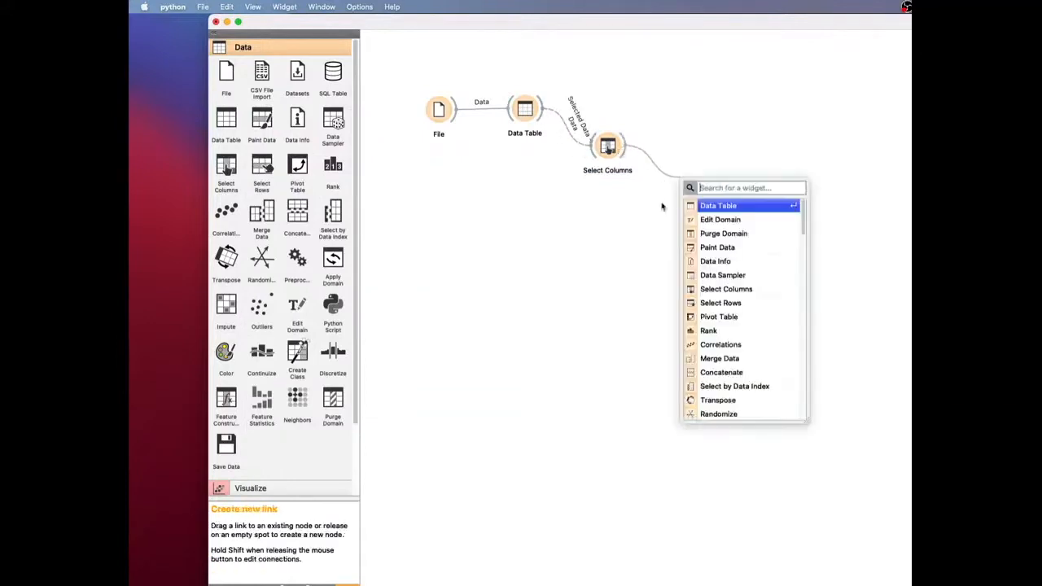
pyautogui.click(665, 192)
pyautogui.moveTo(601, 147); pyautogui.dragTo(626, 161)
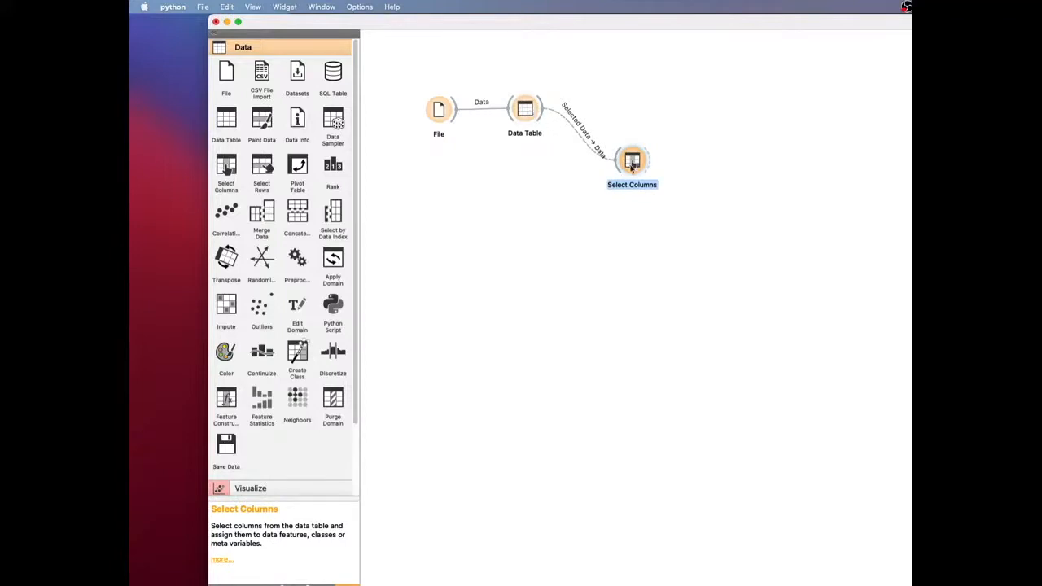
# - Change the link between Data Table and Select Columns to run from the Data output to the Data input
pyautogui.doubleClick(579, 140)
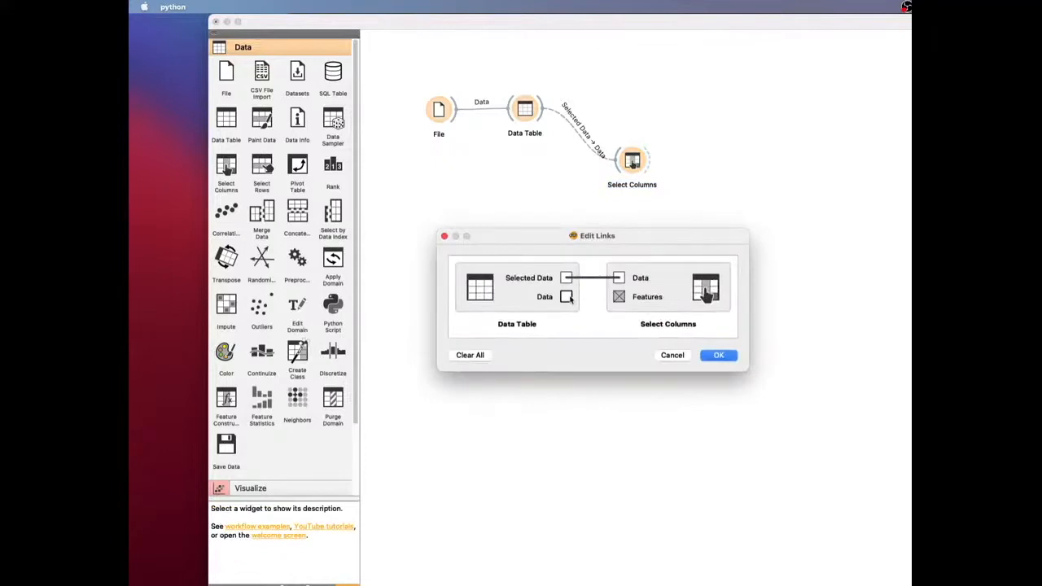
pyautogui.moveTo(566, 296); pyautogui.dragTo(620, 279)
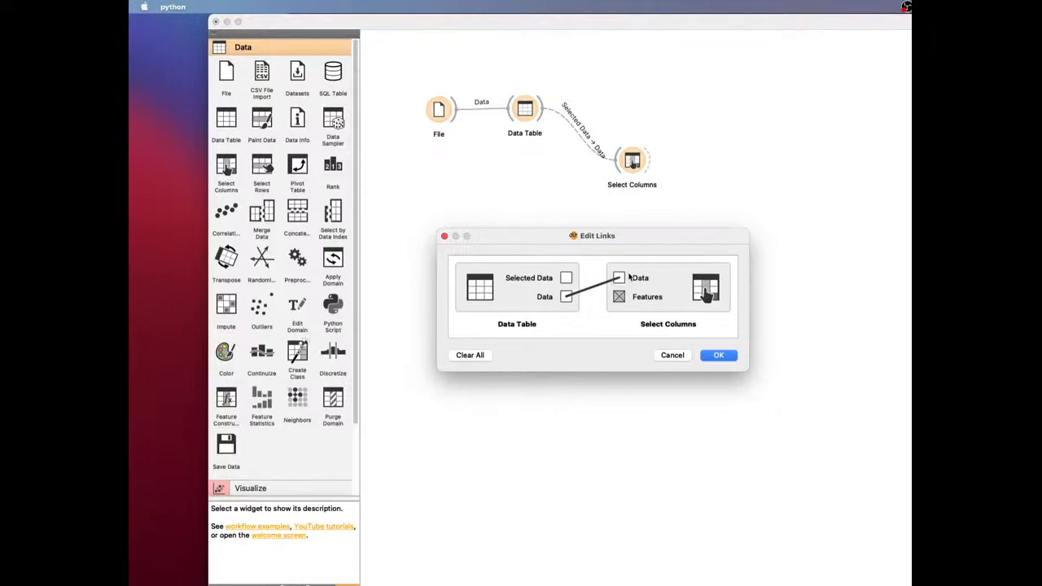
pyautogui.click(719, 355)
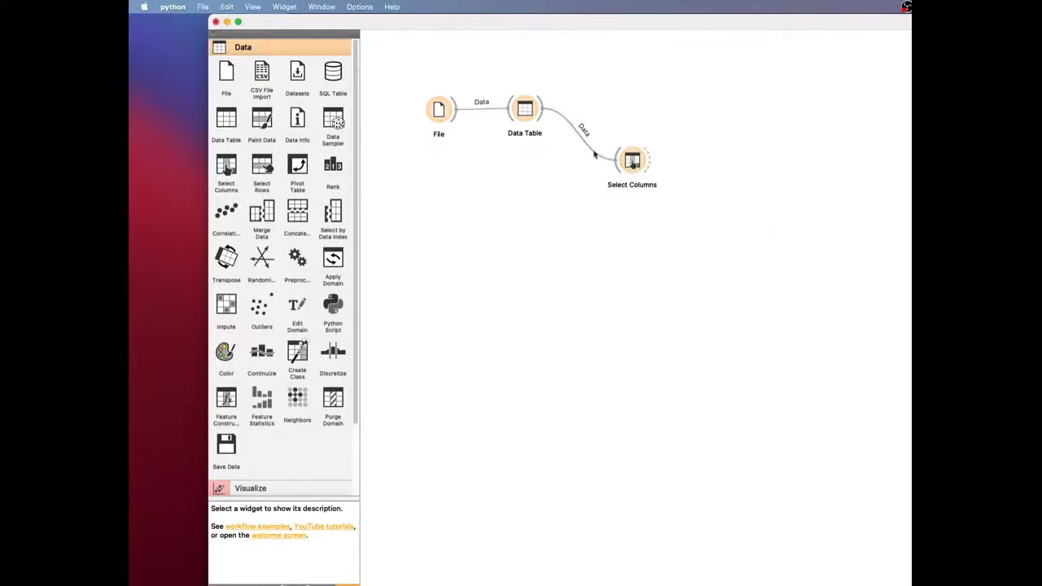
pyautogui.moveTo(633, 162); pyautogui.dragTo(610, 150)
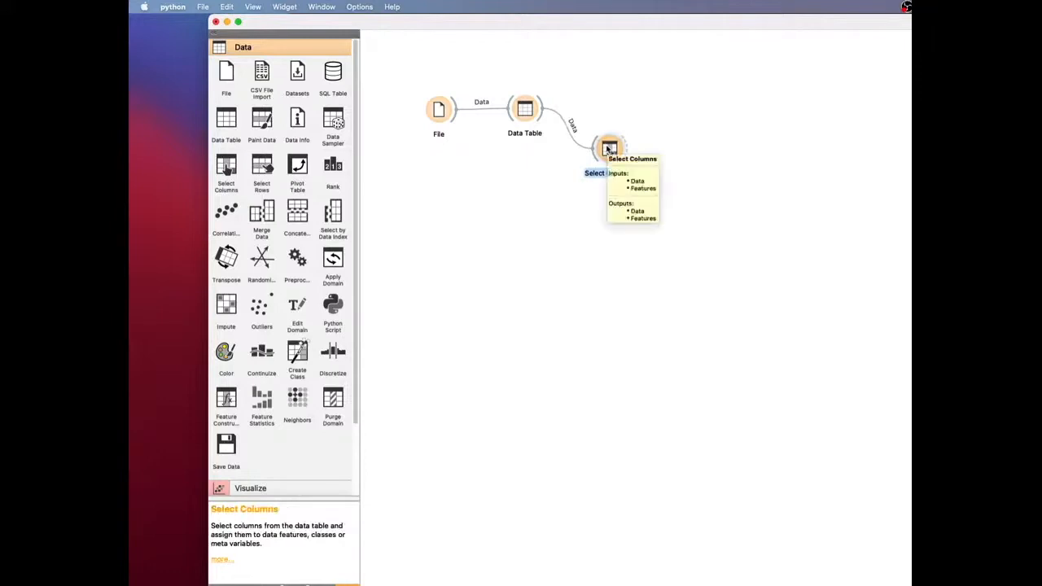
# - In Select Columns, move gender, chest pain, fasting blood sugar > 120 and rest ECG from the features to the available variables
pyautogui.doubleClick(609, 148)
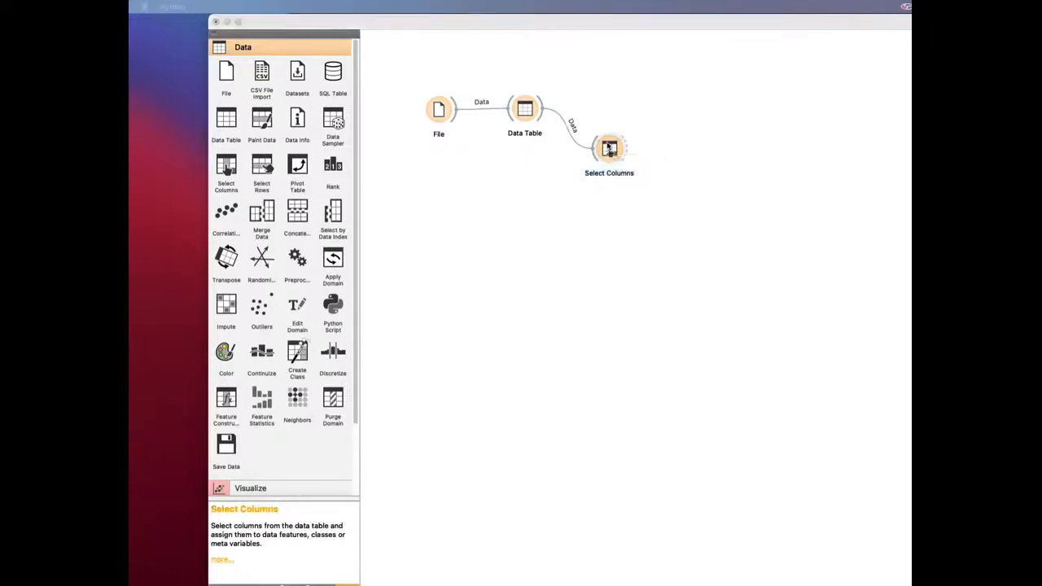
pyautogui.moveTo(661, 119); pyautogui.dragTo(661, 162)
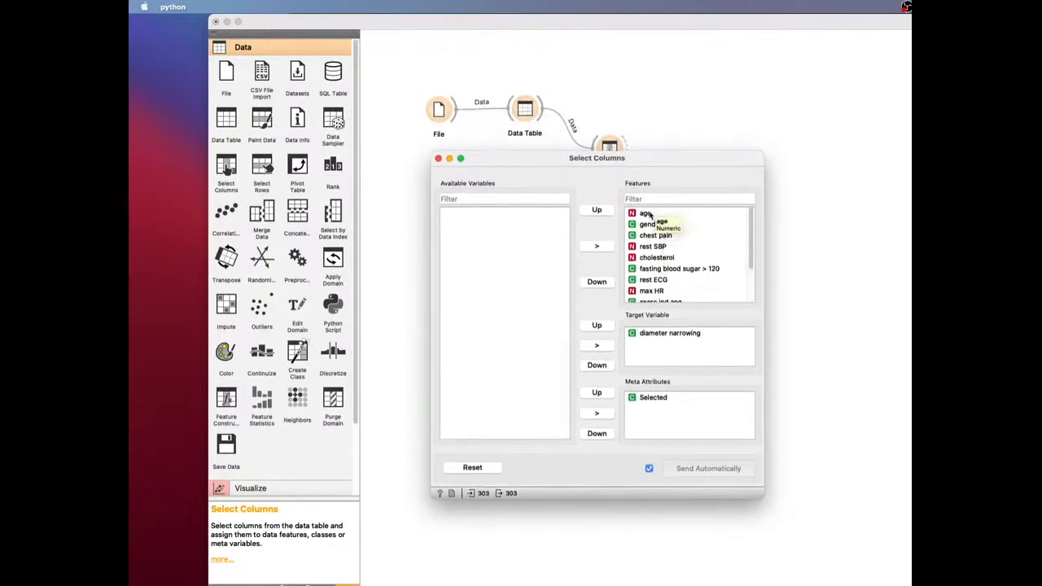
pyautogui.scroll(-3, 652, 231)
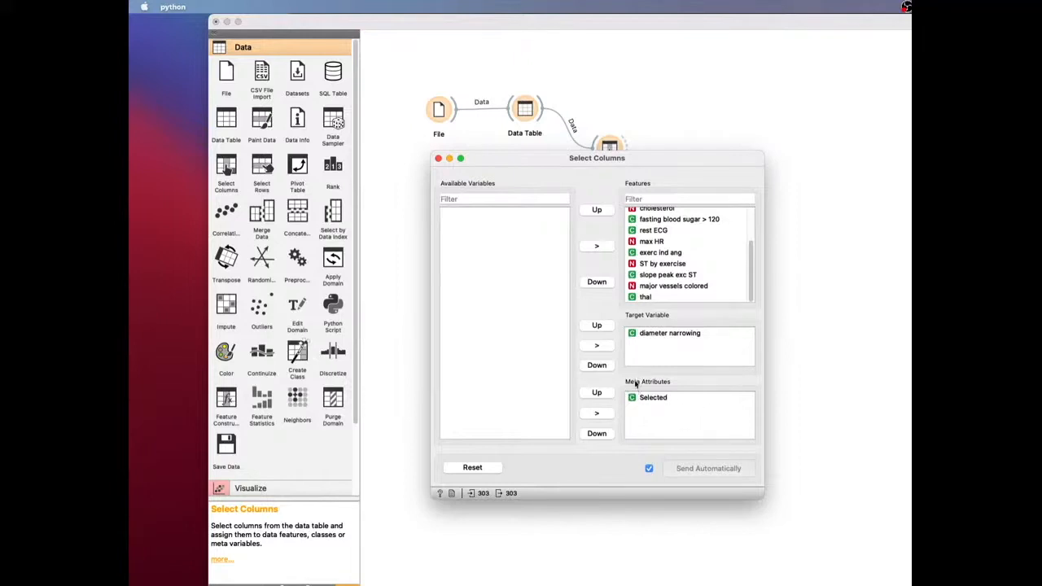
pyautogui.scroll(3, 638, 287)
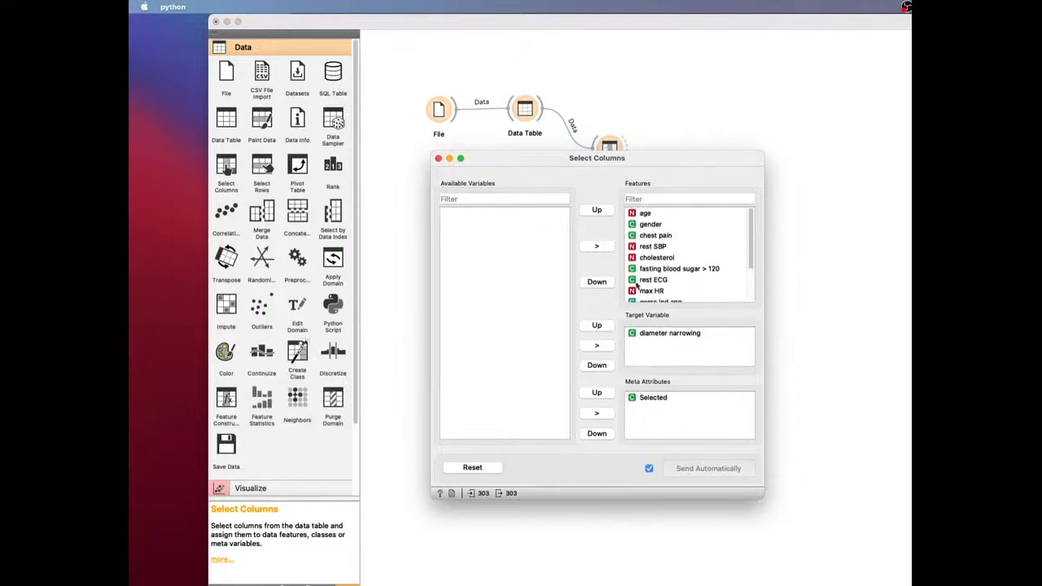
pyautogui.click(642, 225)
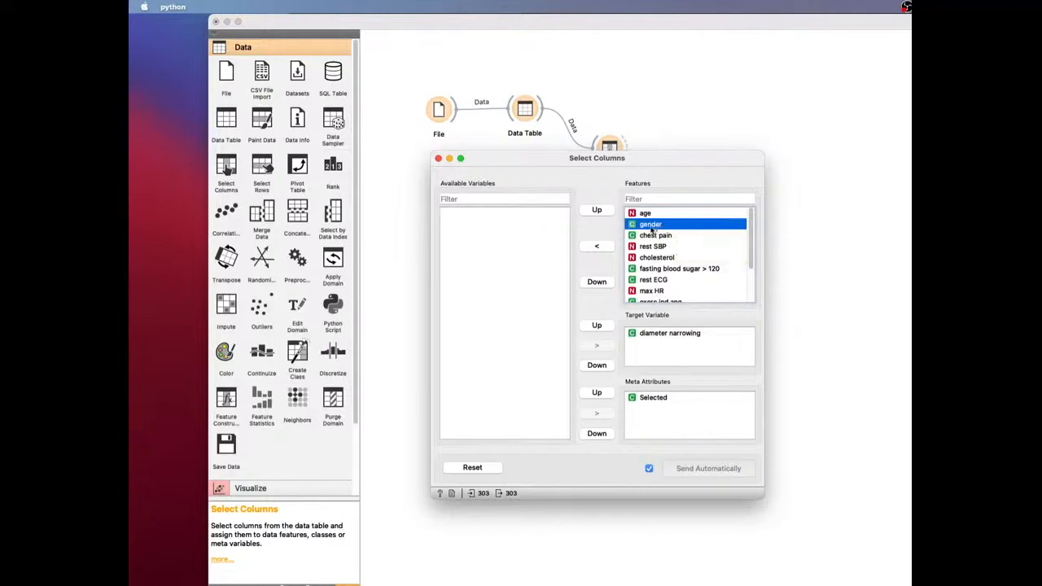
pyautogui.moveTo(478, 239); pyautogui.dragTo(461, 241)
pyautogui.click(655, 246)
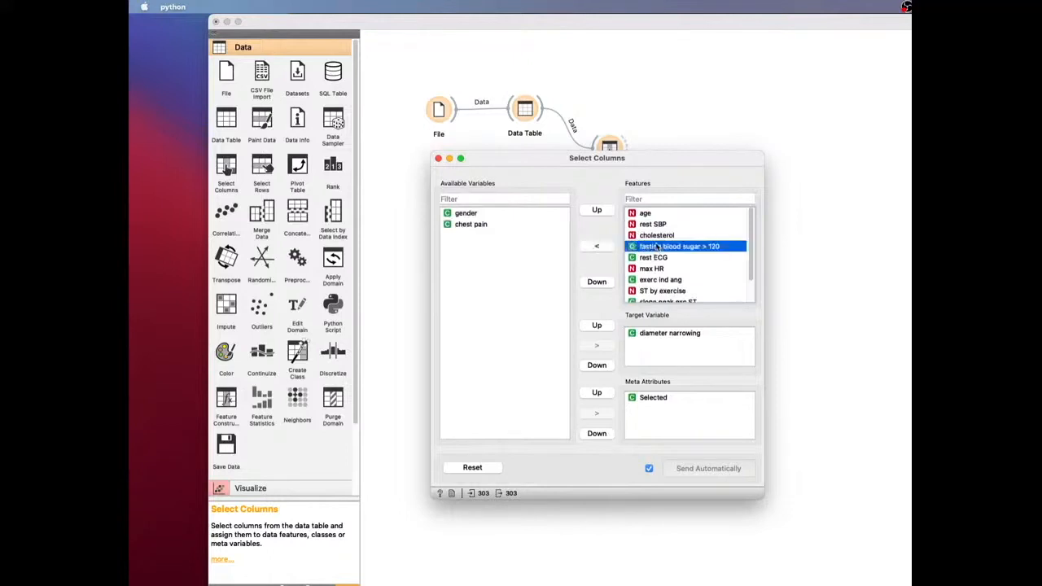
pyautogui.click(594, 248)
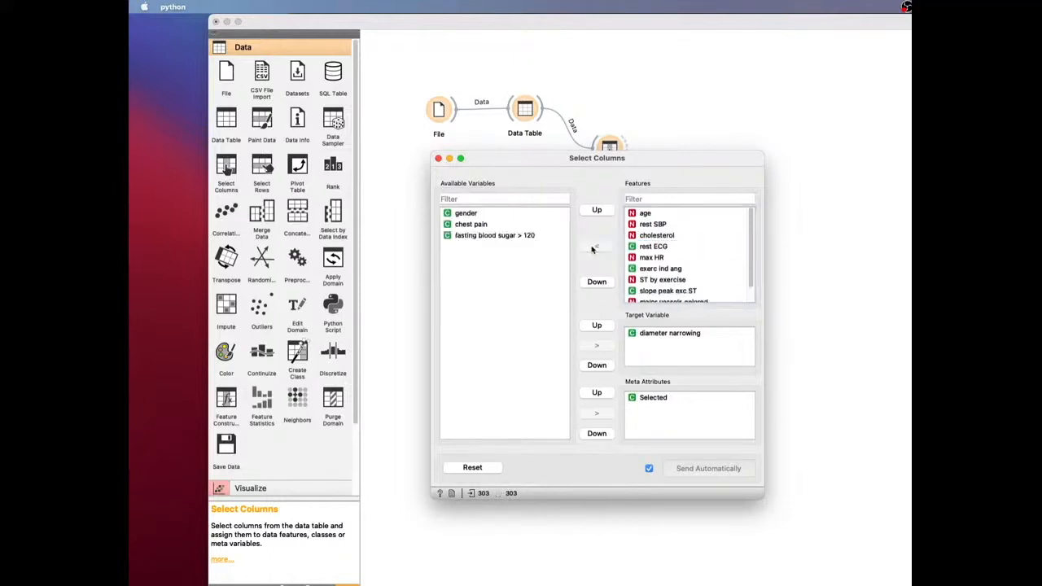
pyautogui.click(645, 247)
pyautogui.click(604, 249)
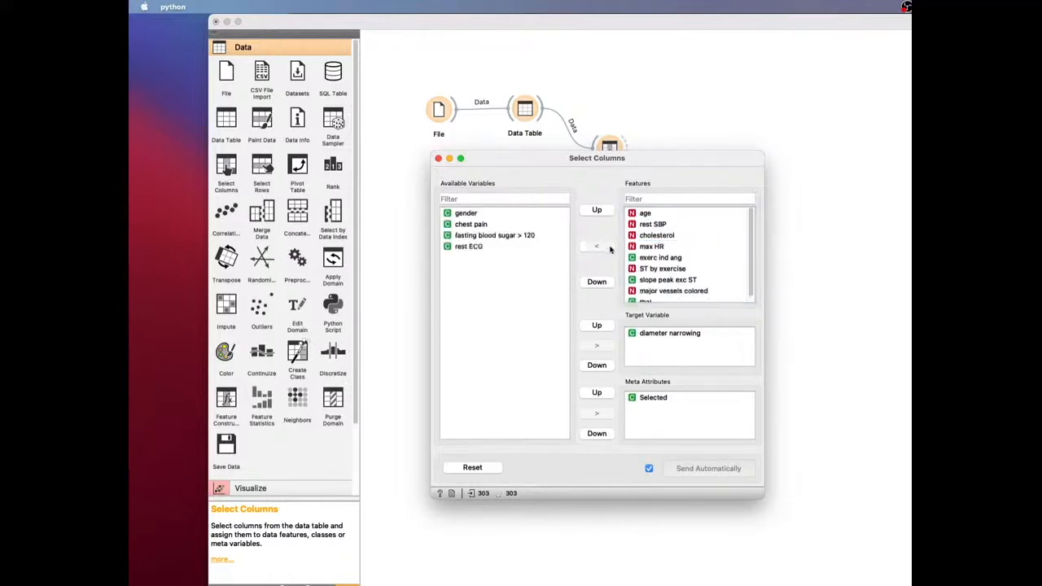
# - In Select Columns, move exerc ind ang, slope peak exc ST and thal from the features to the available variables, then close it
pyautogui.click(656, 259)
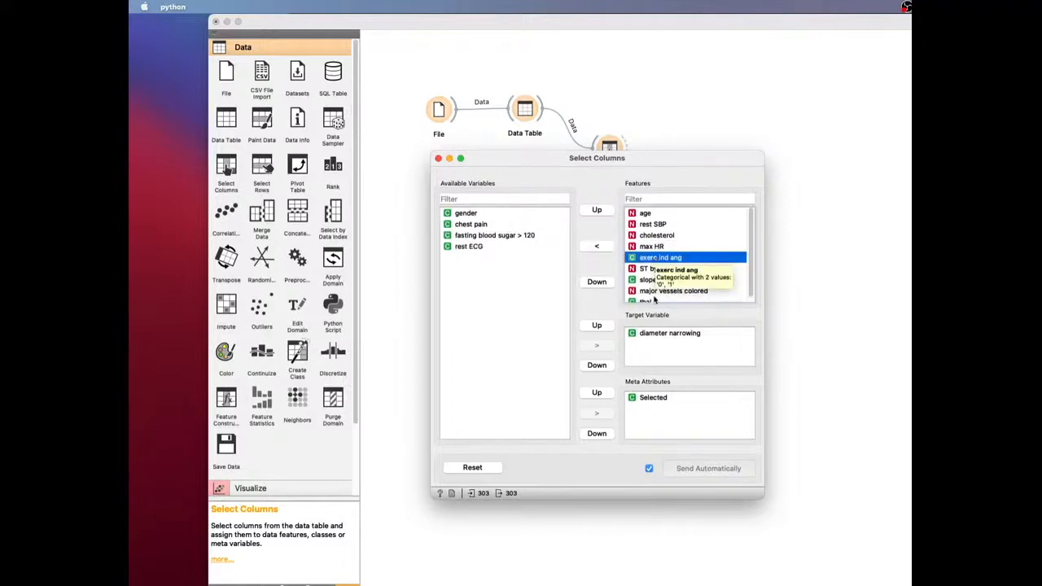
pyautogui.keyDown('super'); pyautogui.click(661, 280); pyautogui.keyUp('super')
pyautogui.keyDown('super'); pyautogui.click(664, 302); pyautogui.keyUp('super')
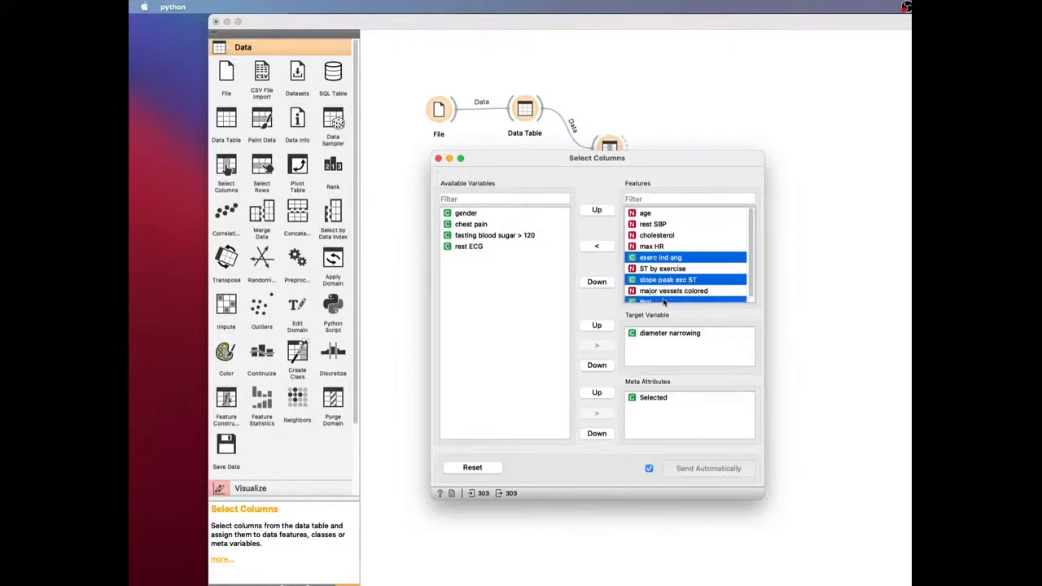
pyautogui.moveTo(645, 254); pyautogui.dragTo(484, 281)
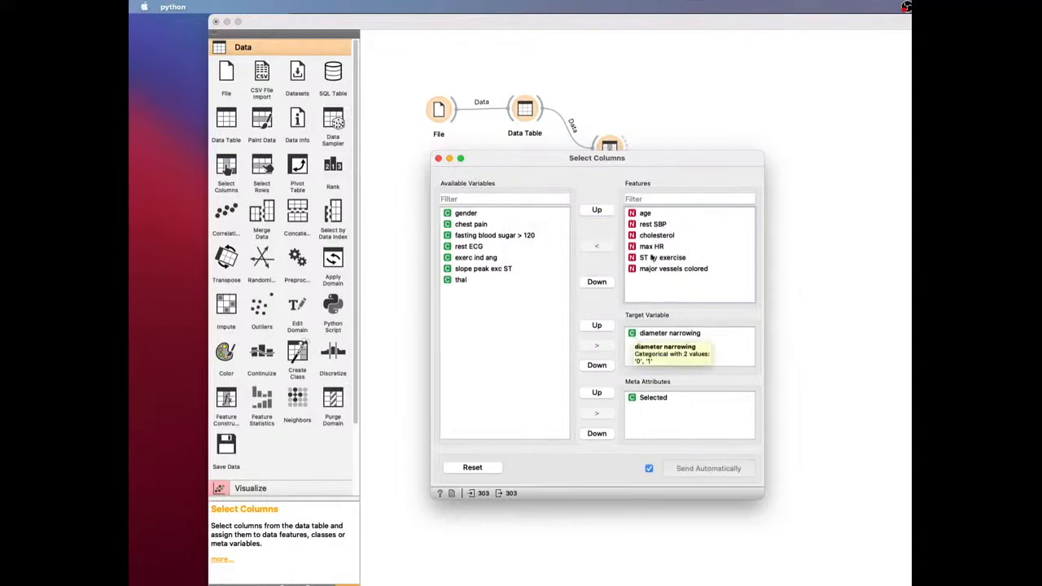
pyautogui.click(441, 159)
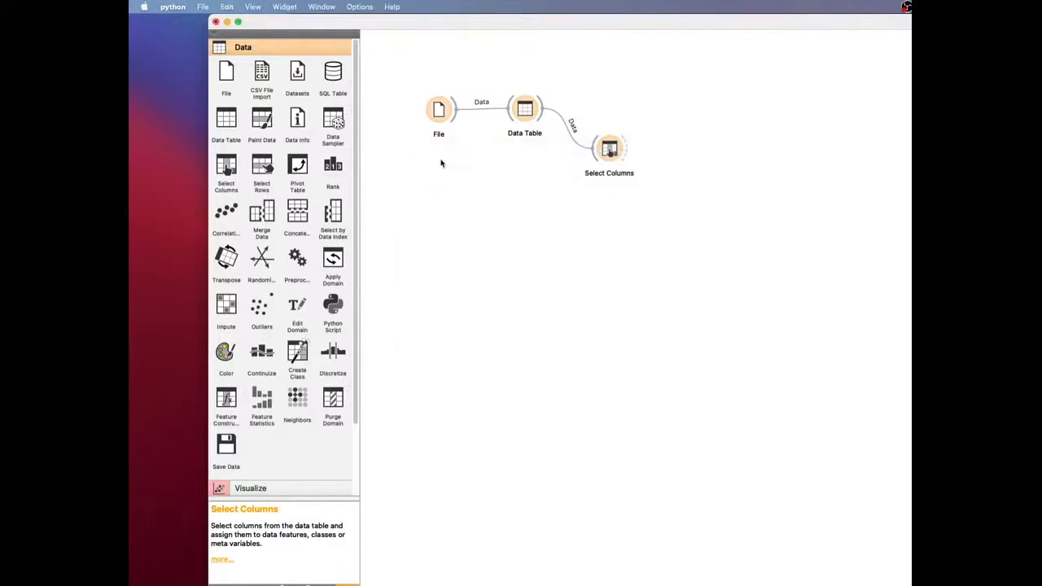
# - Add a second Data Table fed by the output of Select Columns, view the reduced dataset in it, and close it
pyautogui.moveTo(226, 122); pyautogui.dragTo(730, 143)
pyautogui.moveTo(631, 155); pyautogui.dragTo(727, 145)
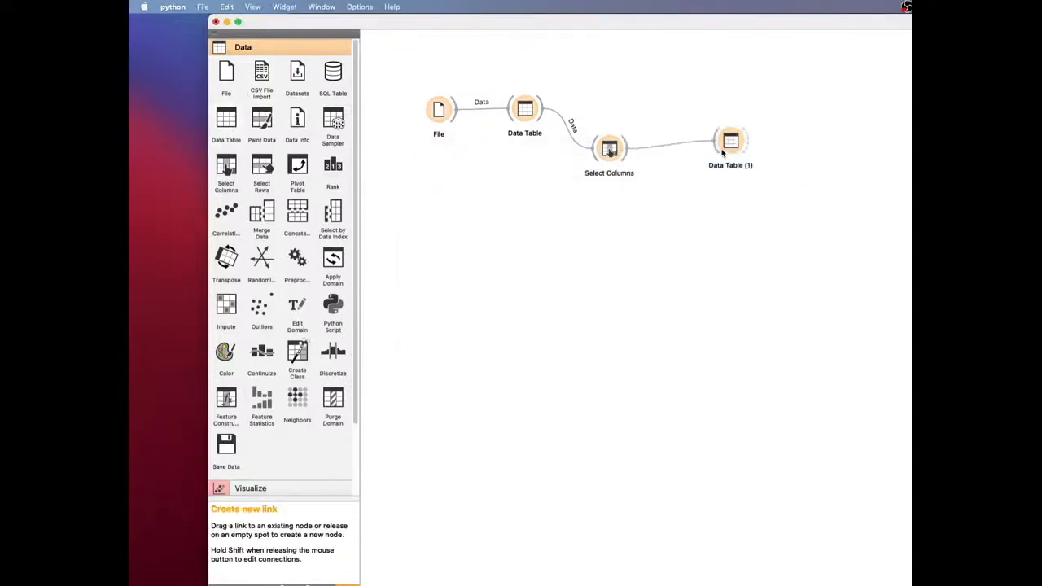
pyautogui.doubleClick(729, 143)
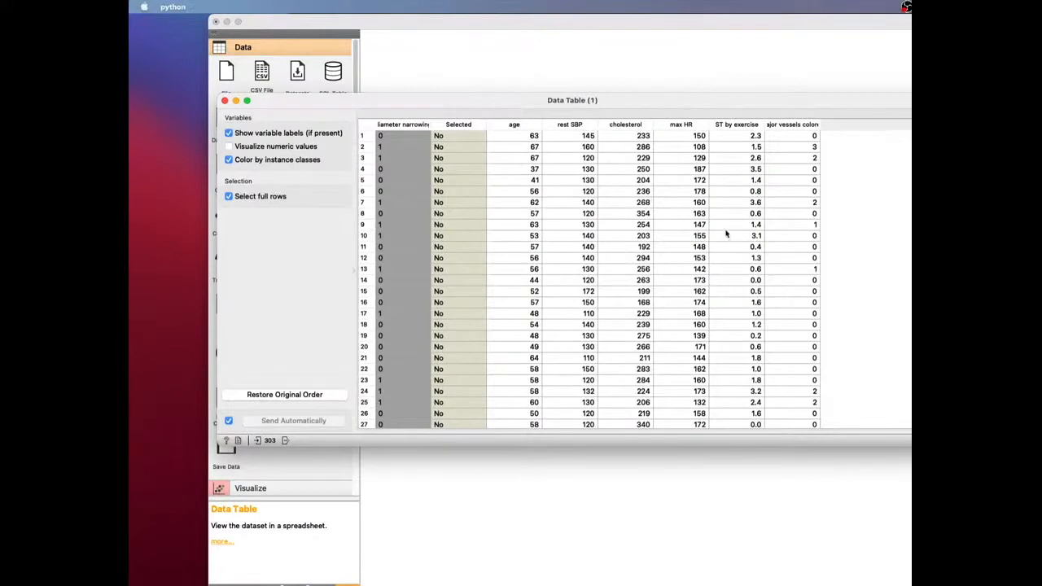
pyautogui.click(224, 101)
# - Rearrange the existing widgets compactly to free up canvas space and add a Test and Score widget to the workflow
pyautogui.moveTo(438, 105); pyautogui.dragTo(396, 89)
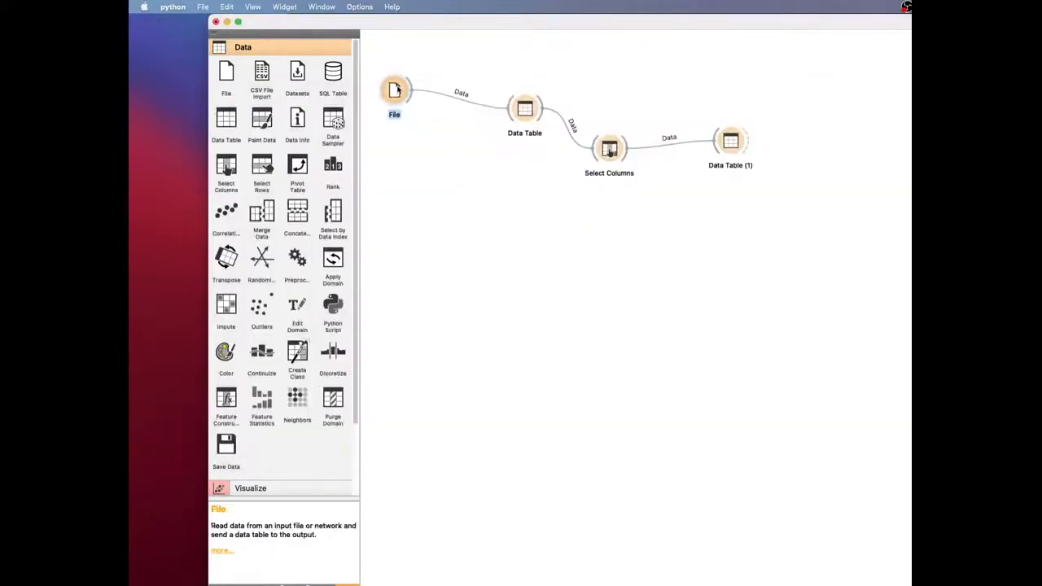
pyautogui.moveTo(527, 117); pyautogui.dragTo(466, 95)
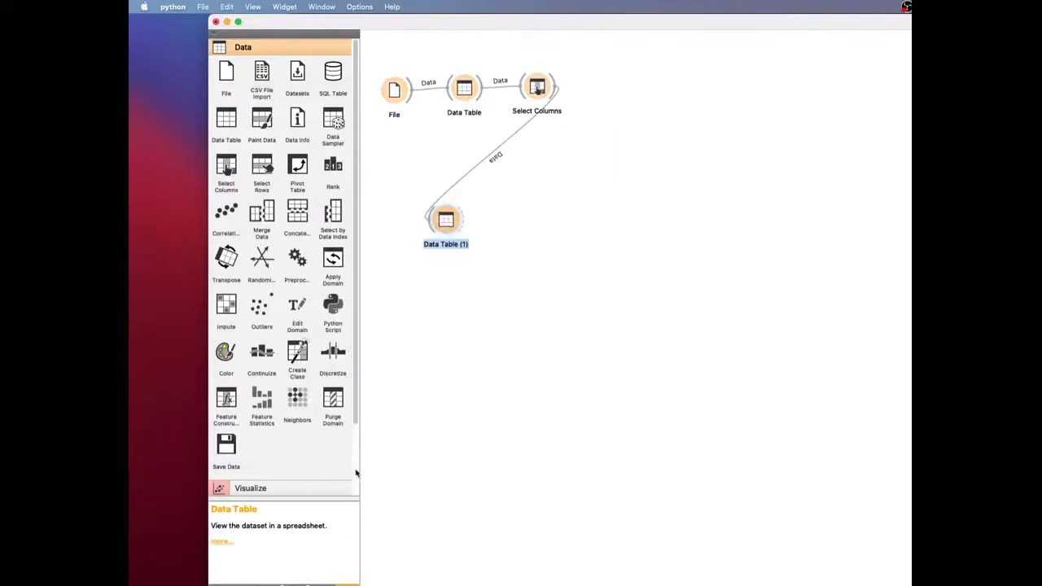
pyautogui.scroll(-3, 356, 473)
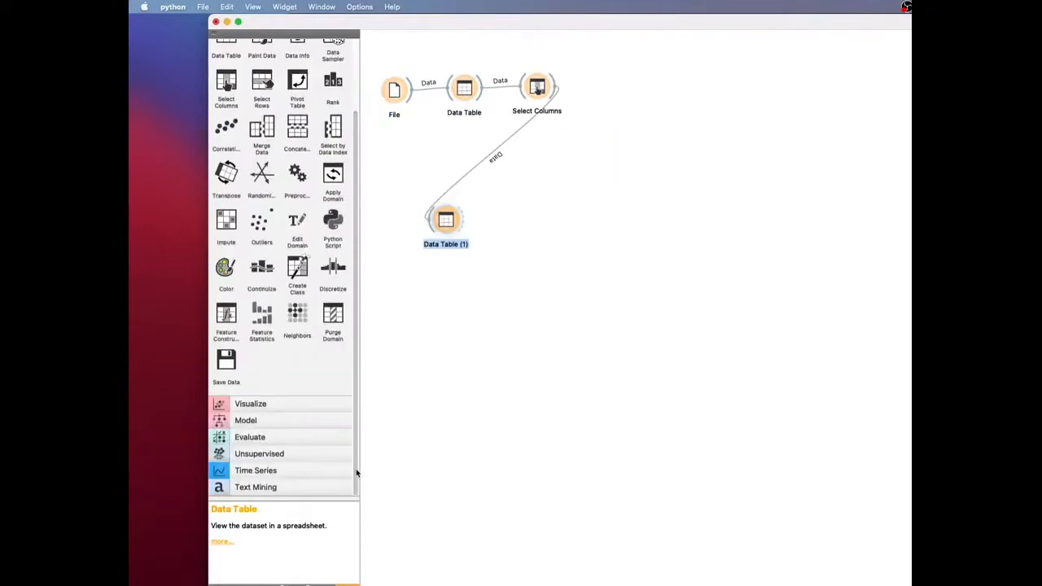
pyautogui.click(259, 437)
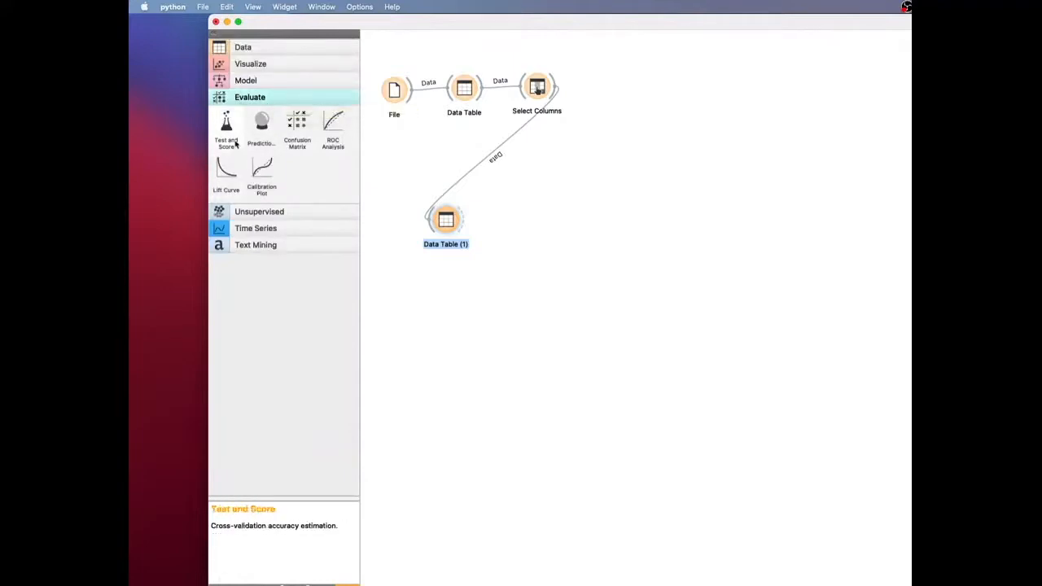
pyautogui.moveTo(227, 137); pyautogui.dragTo(651, 229)
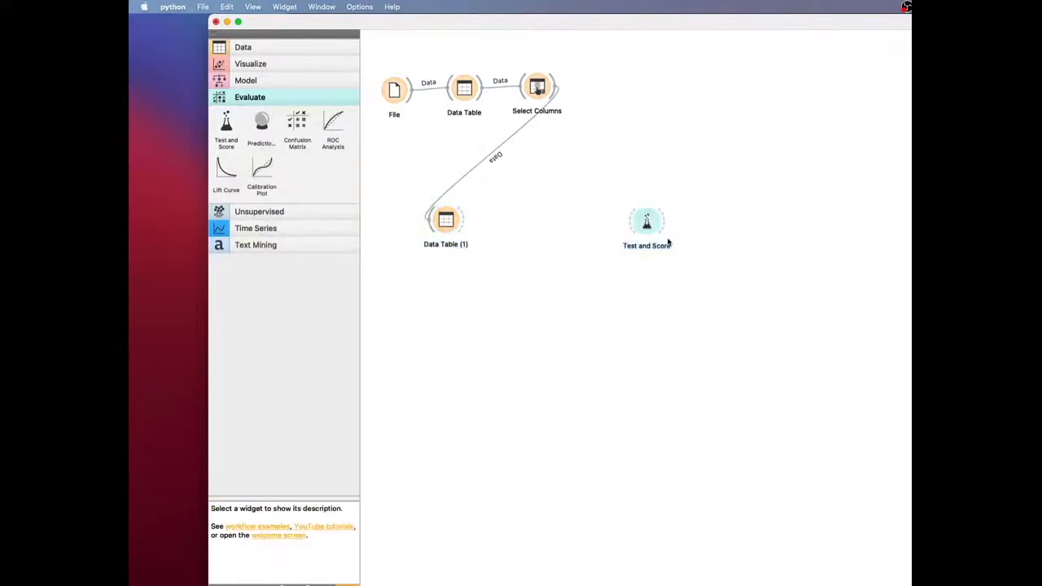
pyautogui.moveTo(647, 221); pyautogui.dragTo(643, 237)
# - Connect the second Data Table to Test and Score, linking its Data output to the Data input
pyautogui.click(466, 227)
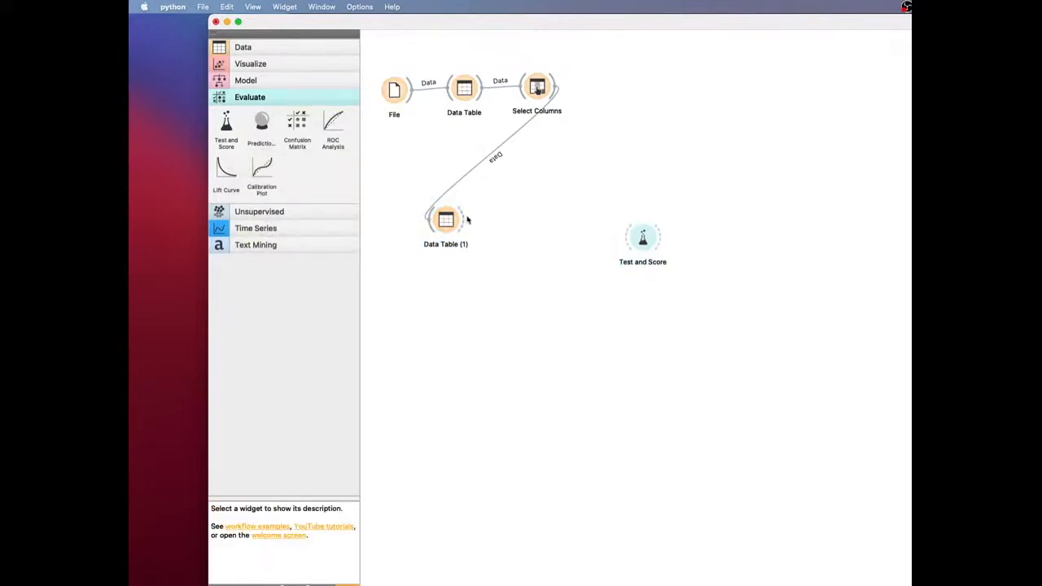
pyautogui.moveTo(466, 227); pyautogui.dragTo(631, 245)
pyautogui.doubleClick(554, 232)
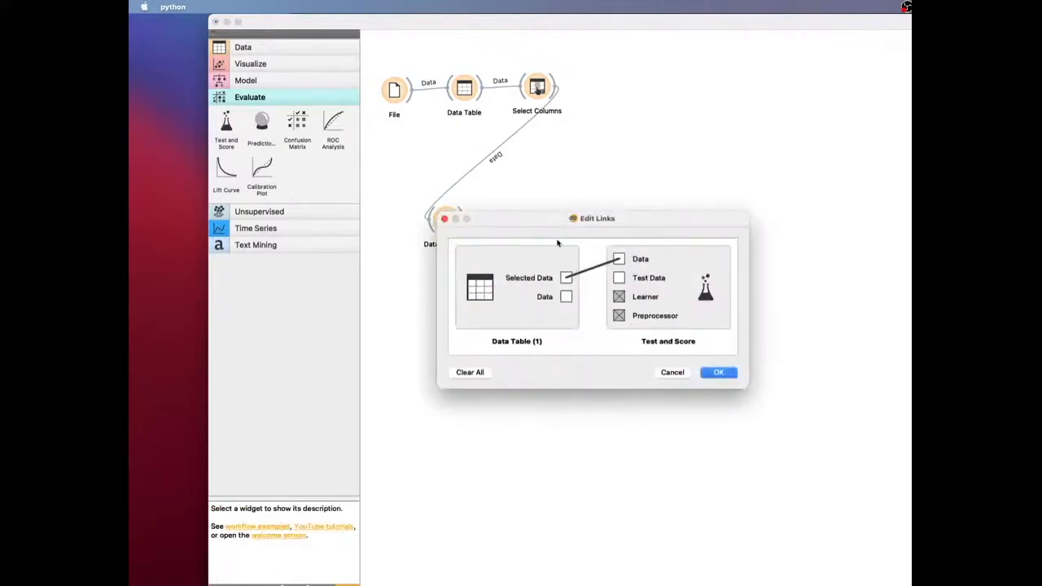
pyautogui.moveTo(568, 298); pyautogui.dragTo(618, 260)
pyautogui.click(708, 373)
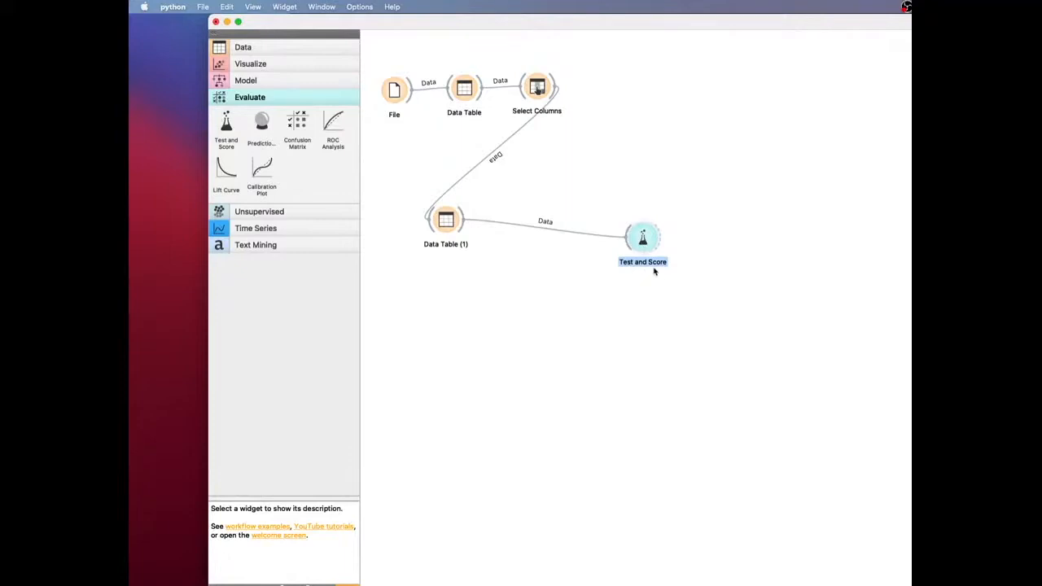
# - Add a Logistic Regression and two SVM widgets to the canvas, stacked in a column below the data link
pyautogui.click(246, 79)
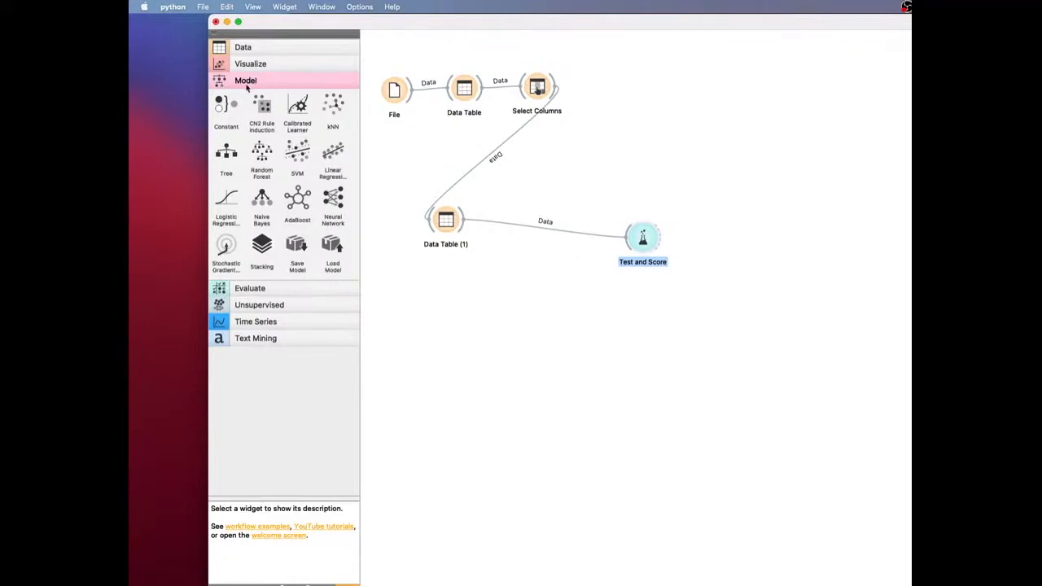
pyautogui.moveTo(228, 203); pyautogui.dragTo(547, 324)
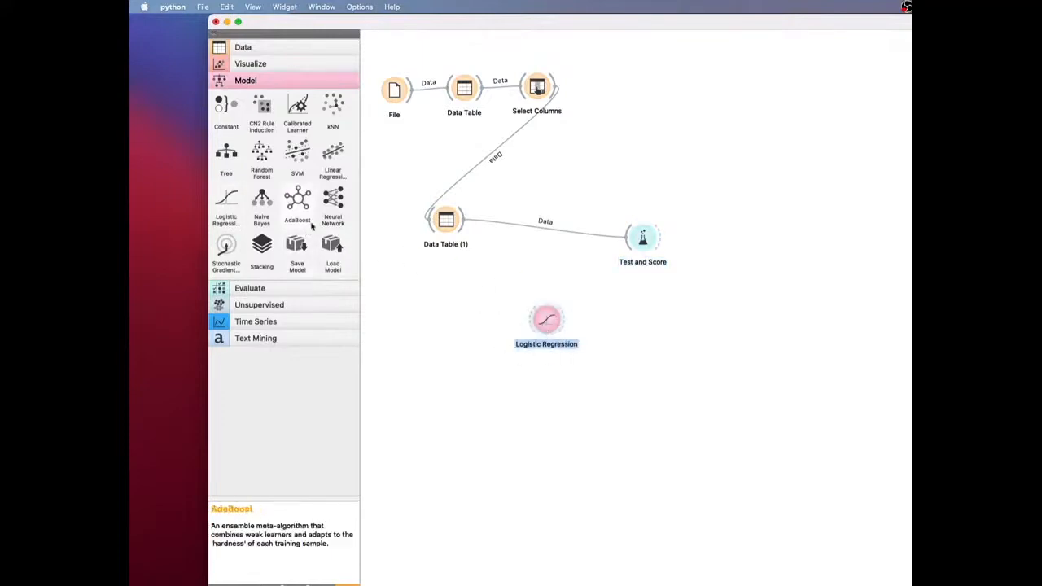
pyautogui.moveTo(296, 151); pyautogui.dragTo(542, 375)
pyautogui.moveTo(297, 149); pyautogui.dragTo(539, 424)
pyautogui.moveTo(541, 368); pyautogui.dragTo(547, 363)
pyautogui.moveTo(539, 423); pyautogui.dragTo(550, 423)
# - Spread out Test and Score and the three model widgets, and connect Logistic Regression and both SVMs to Test and Score as learners
pyautogui.moveTo(629, 251); pyautogui.dragTo(680, 258)
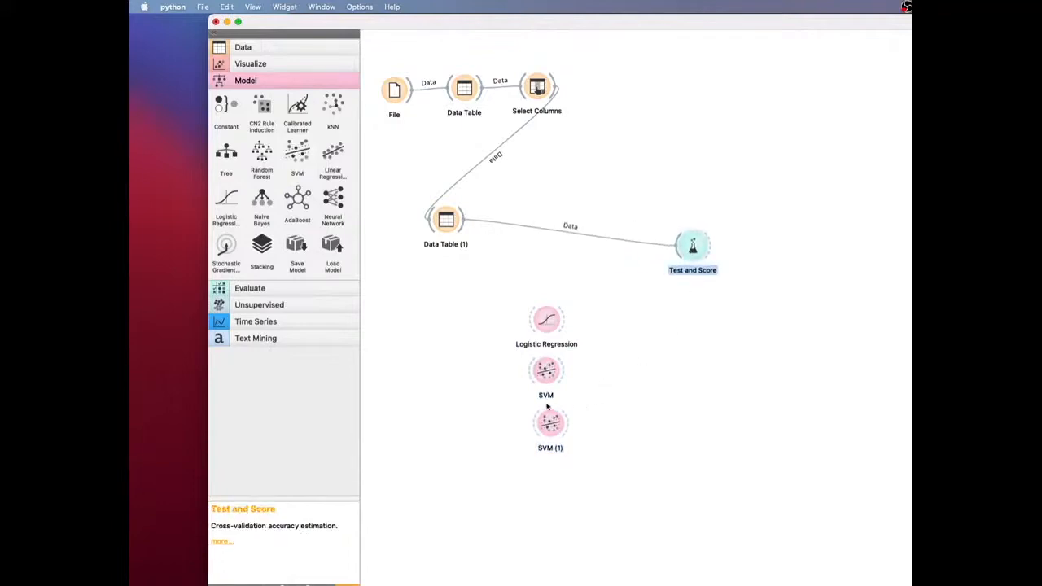
pyautogui.moveTo(610, 475); pyautogui.dragTo(481, 299)
pyautogui.moveTo(539, 317); pyautogui.dragTo(692, 246)
pyautogui.click(600, 312)
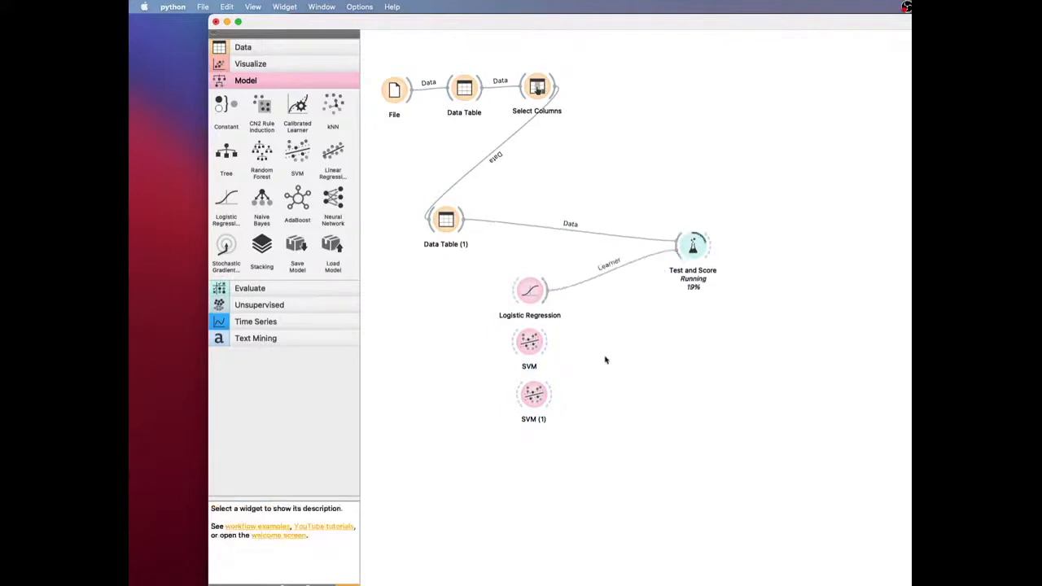
pyautogui.moveTo(541, 349); pyautogui.dragTo(692, 246)
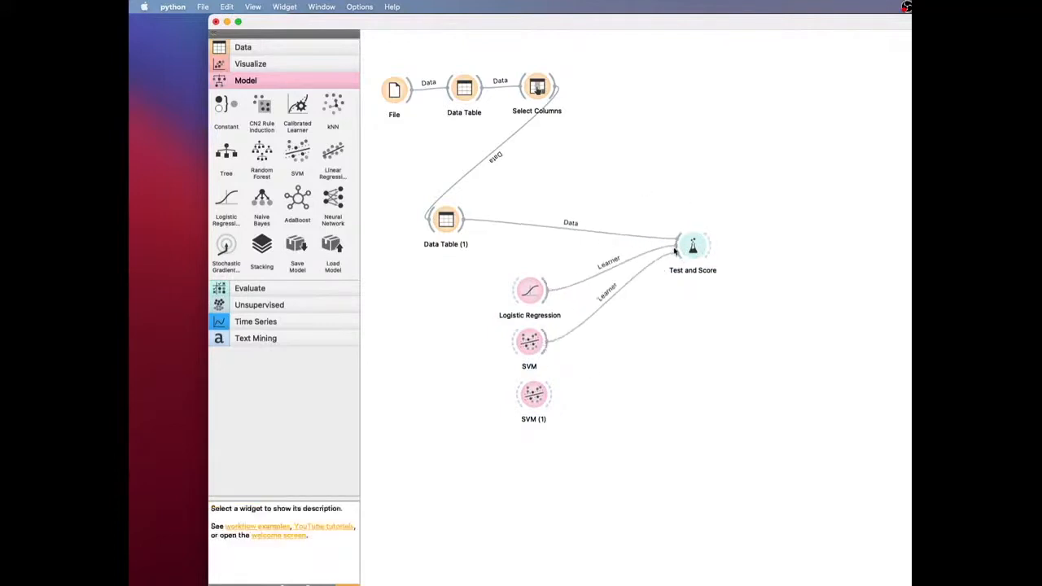
pyautogui.moveTo(552, 396); pyautogui.dragTo(692, 246)
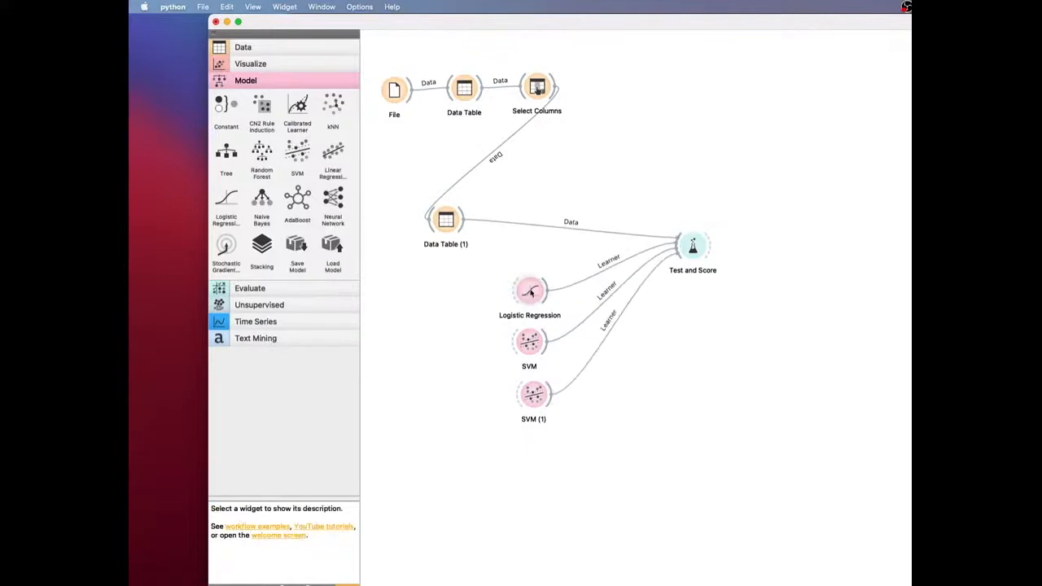
# - Set the first SVM widget's kernel to Linear and name its model "SVM linear"
pyautogui.doubleClick(534, 346)
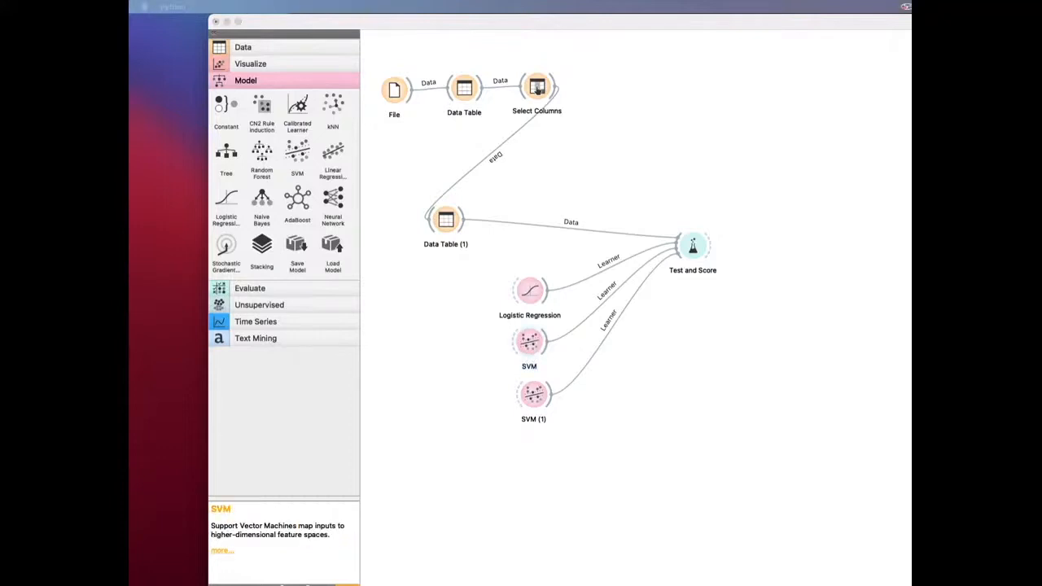
pyautogui.moveTo(706, 185); pyautogui.dragTo(762, 193)
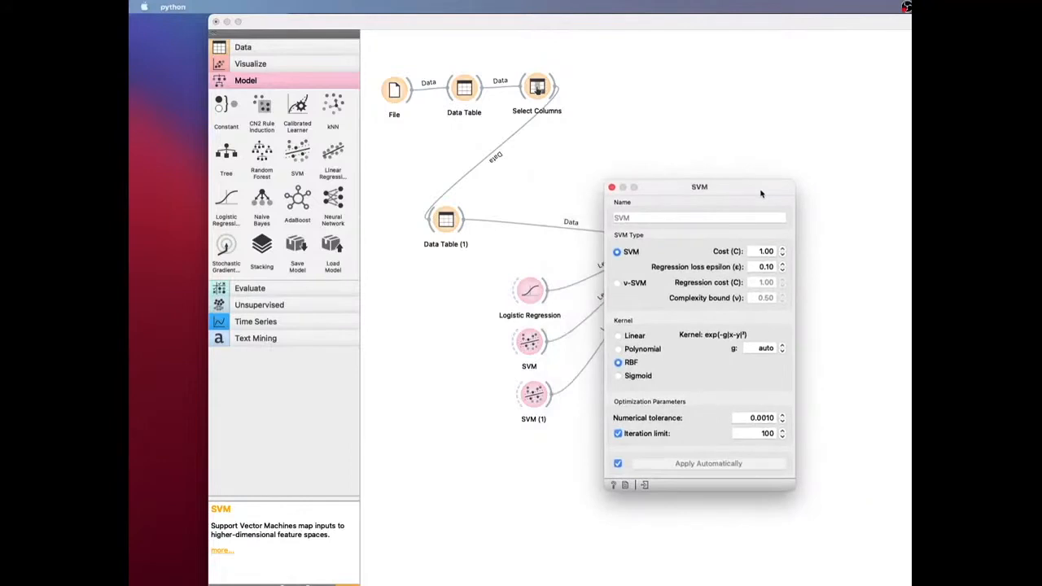
pyautogui.click(621, 339)
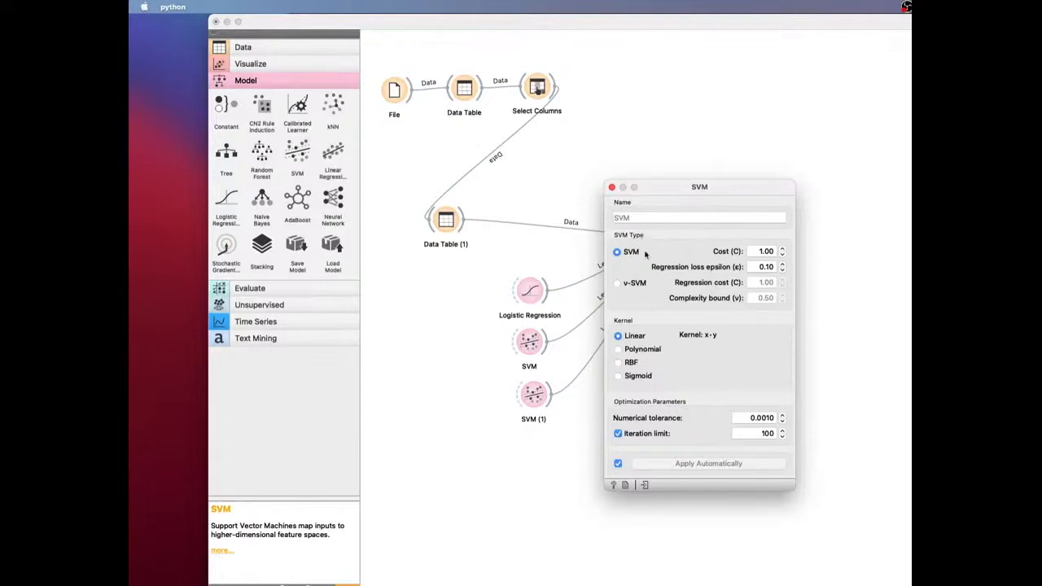
pyautogui.click(638, 216)
pyautogui.write('SM')
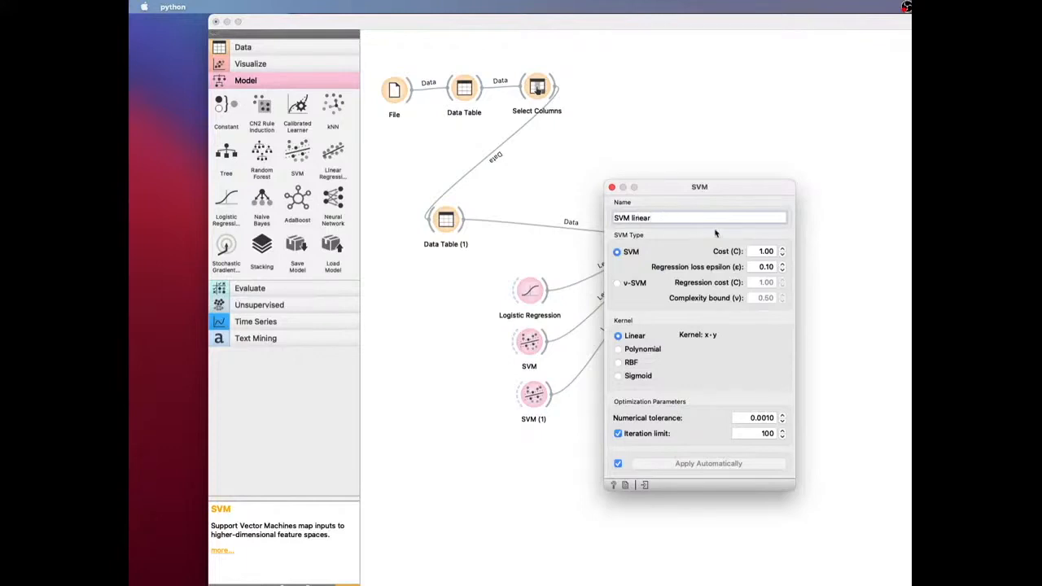
pyautogui.click(611, 187)
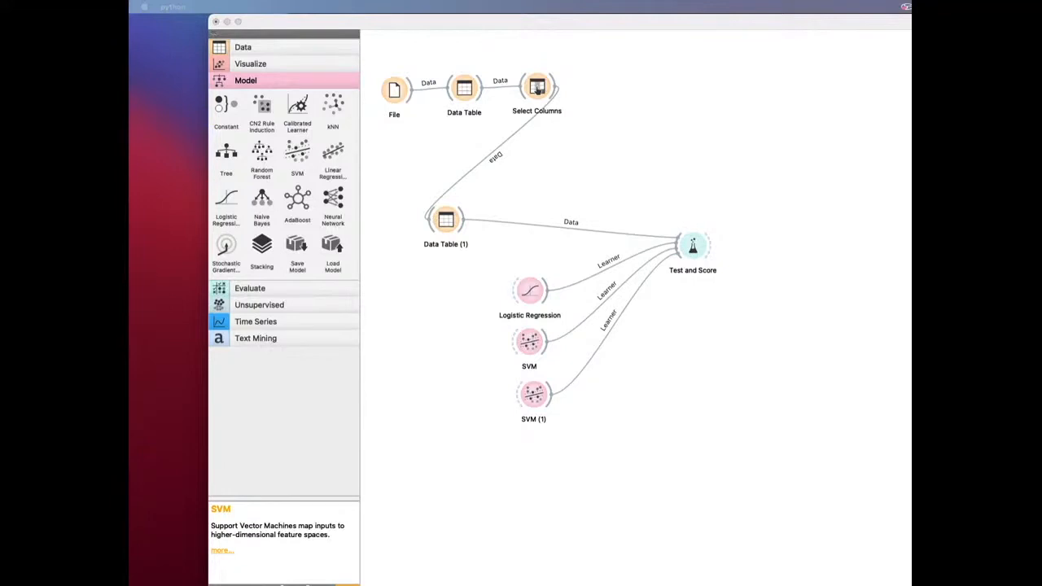
# - Check the kernel settings of the second SVM widget, then close it
pyautogui.moveTo(459, 172); pyautogui.dragTo(728, 186)
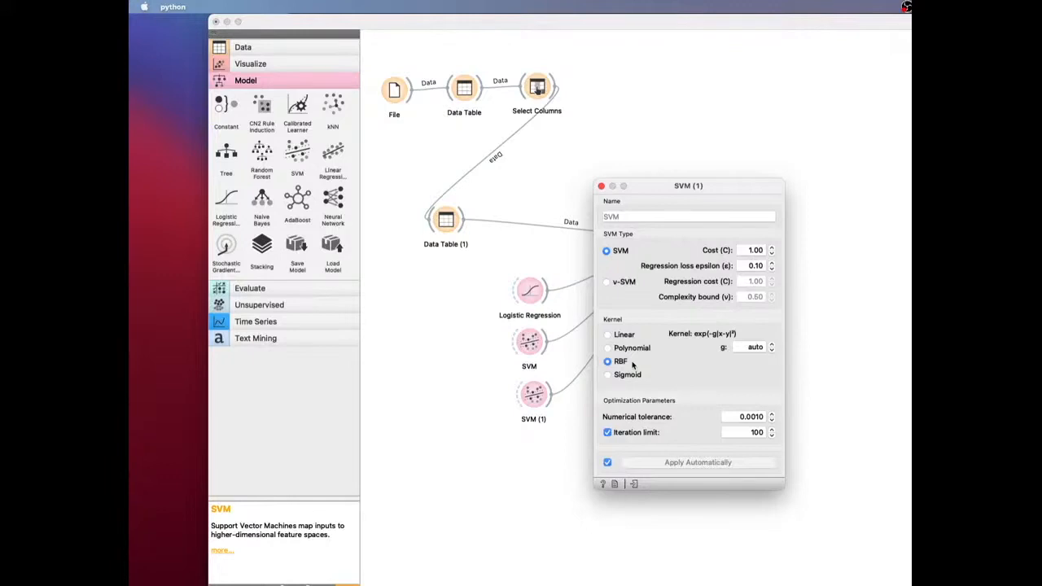
pyautogui.click(603, 187)
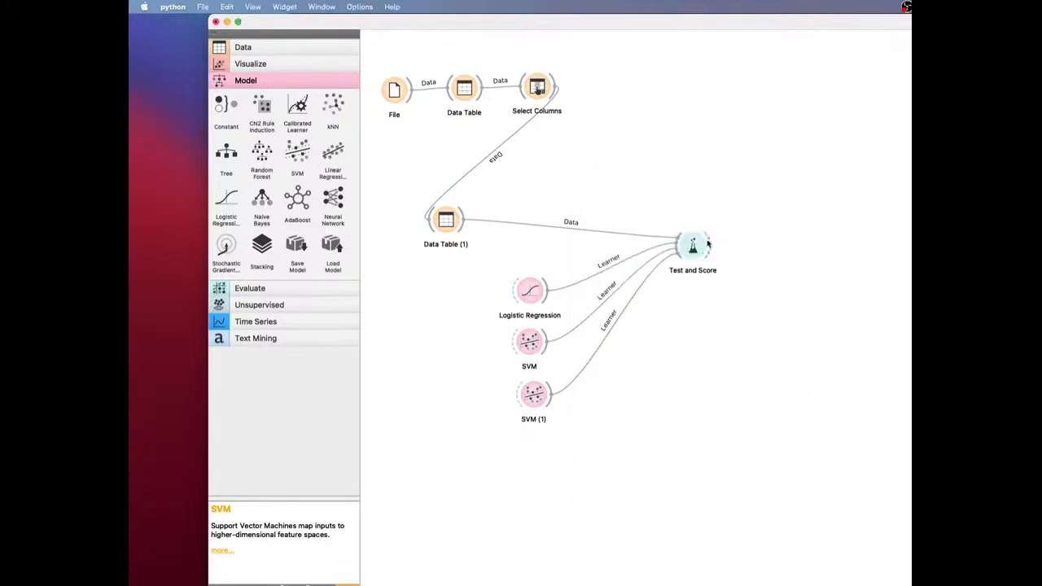
# - Open Test and Score to examine the evaluation results and the available numbers of cross-validation folds
pyautogui.doubleClick(700, 250)
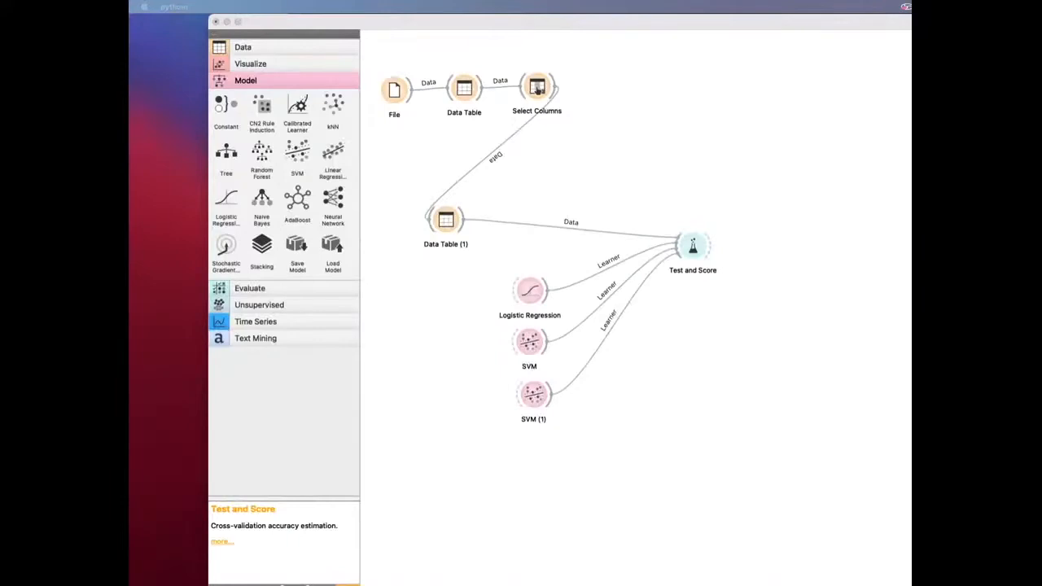
pyautogui.moveTo(1034, 259); pyautogui.dragTo(815, 179)
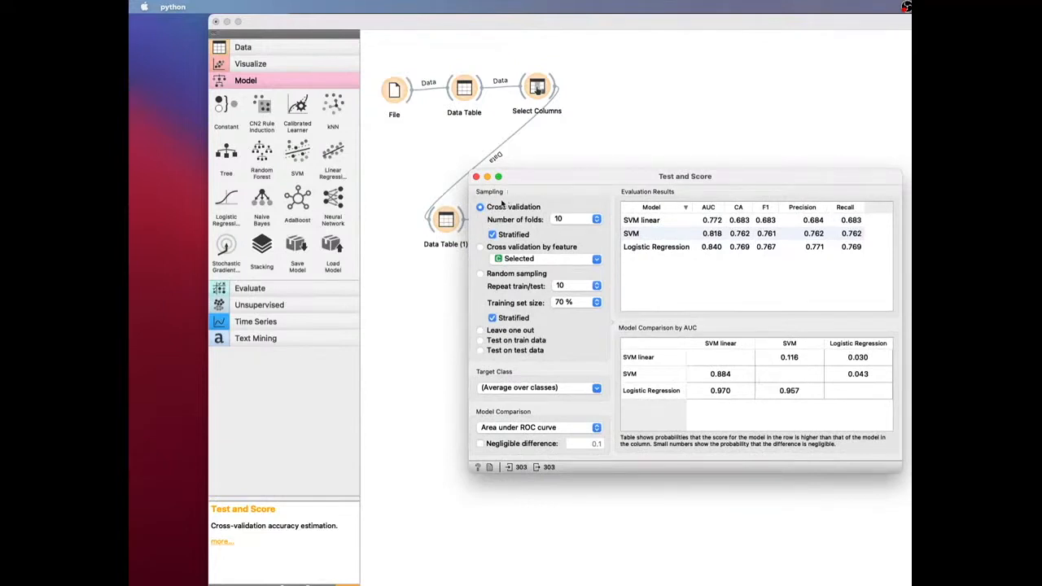
pyautogui.click(564, 223)
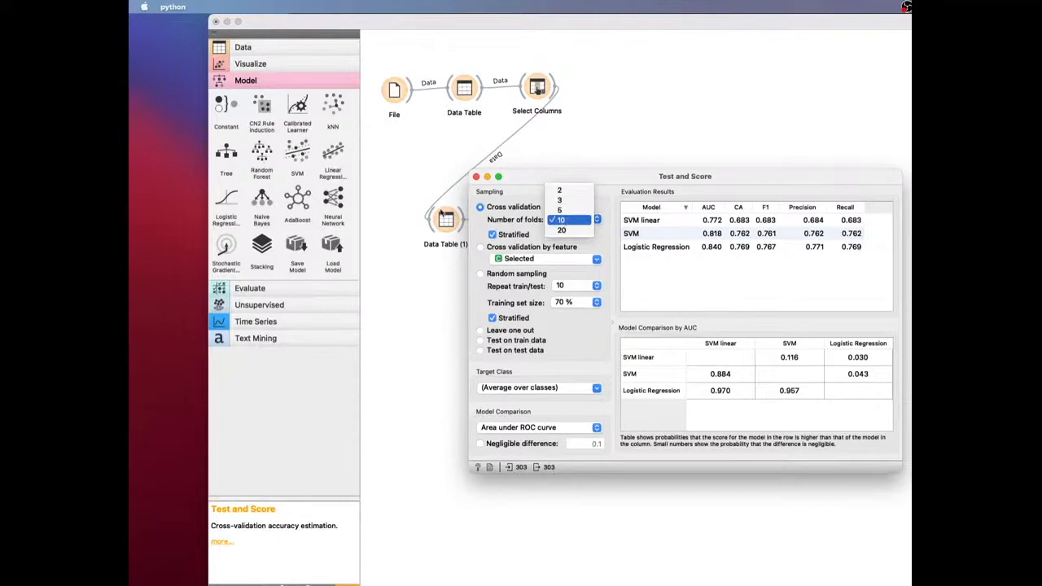
pyautogui.click(405, 240)
# - Look through the records in the second Data Table down to the last row, then close it
pyautogui.doubleClick(444, 219)
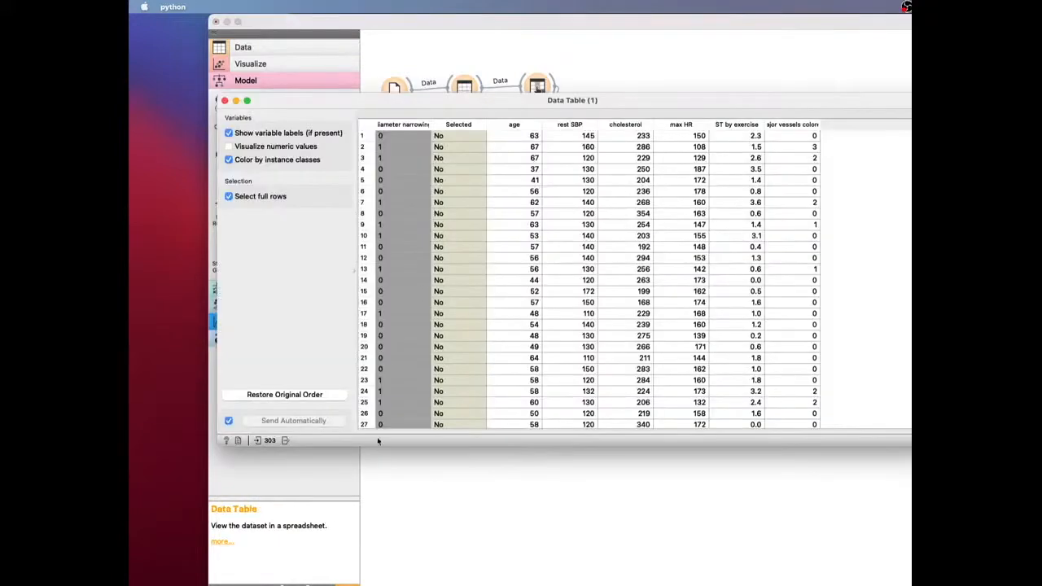
pyautogui.scroll(-20, 403, 330)
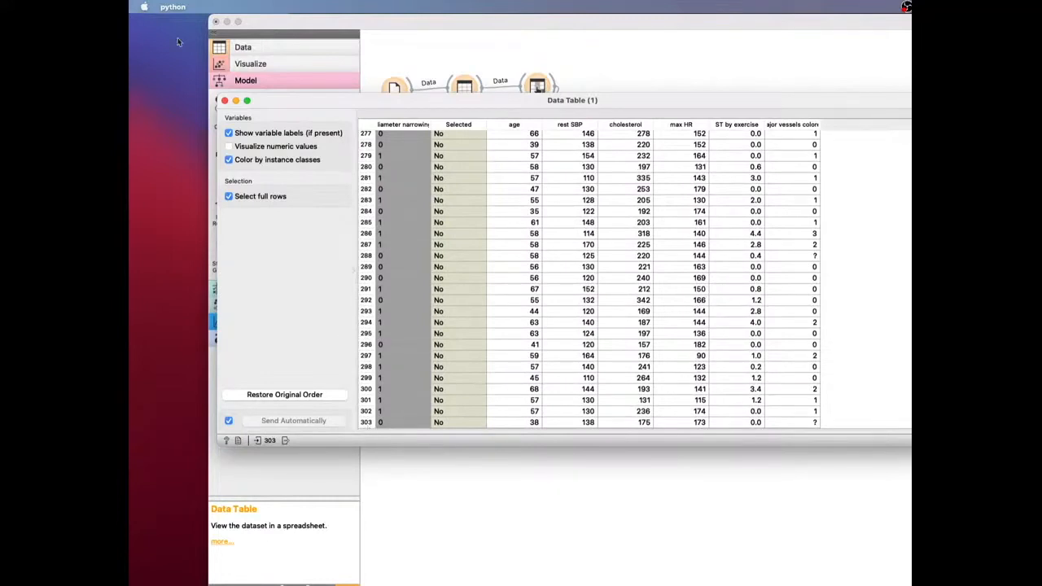
pyautogui.click(225, 100)
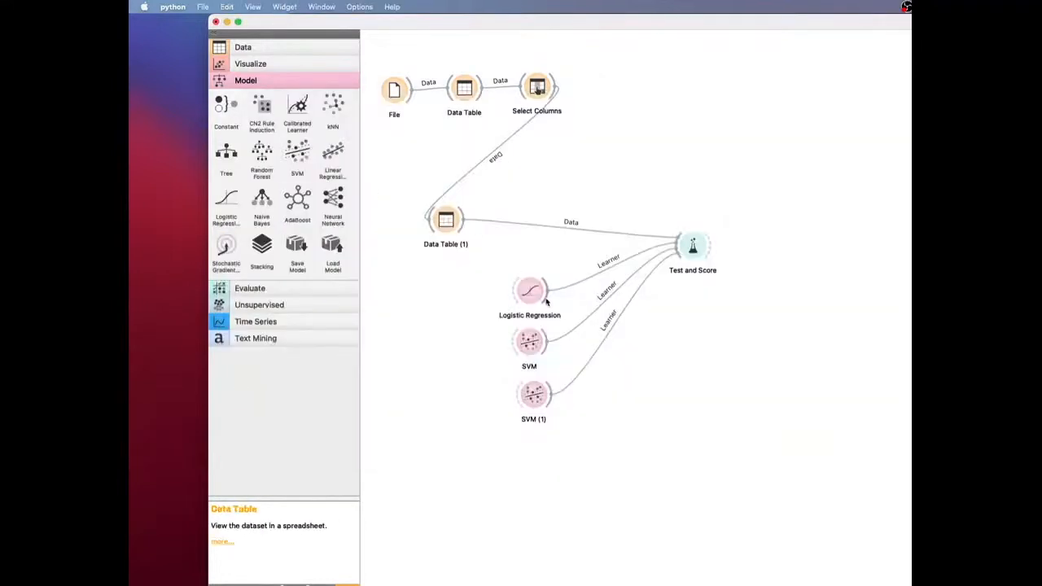
# - In Test and Score, sort the evaluation results by CA and highlight the SVM linear row to compare the models
pyautogui.doubleClick(689, 244)
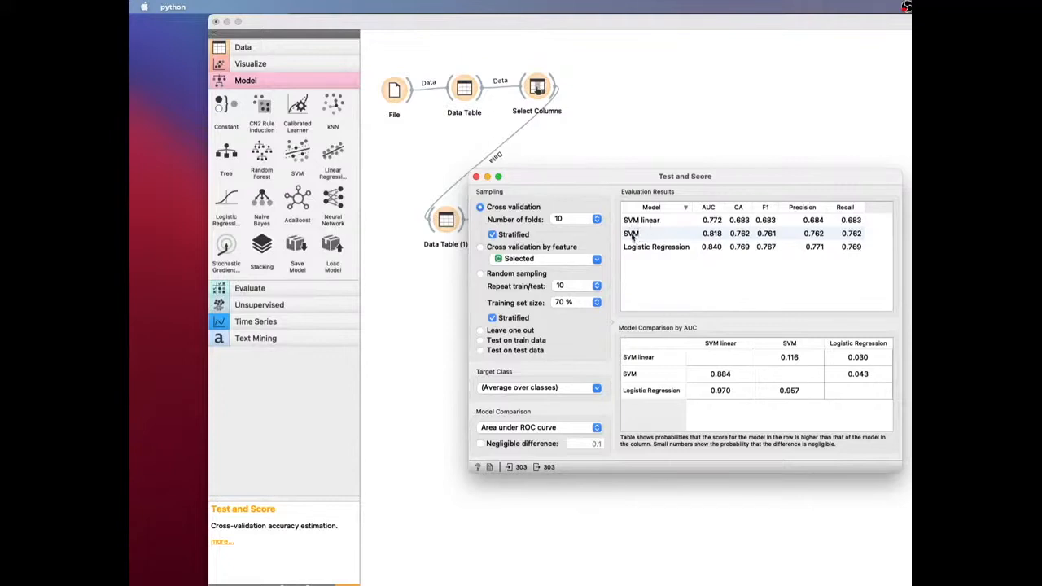
pyautogui.click(738, 209)
pyautogui.moveTo(743, 225); pyautogui.dragTo(694, 231)
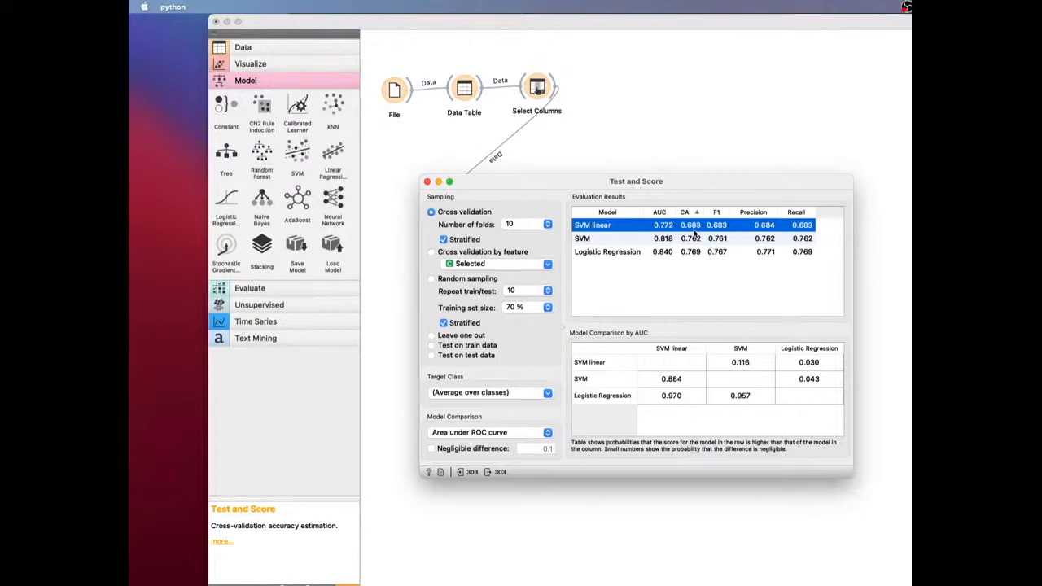
# - Highlight the SVM row in the evaluation results to compare its scores, then close Test and Score
pyautogui.click(701, 239)
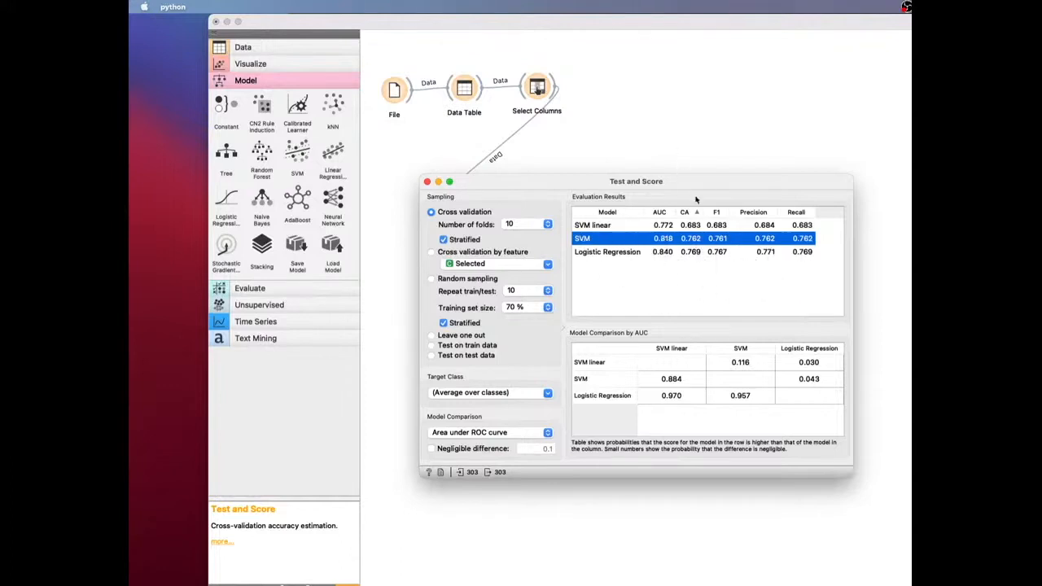
pyautogui.moveTo(705, 187); pyautogui.dragTo(675, 167)
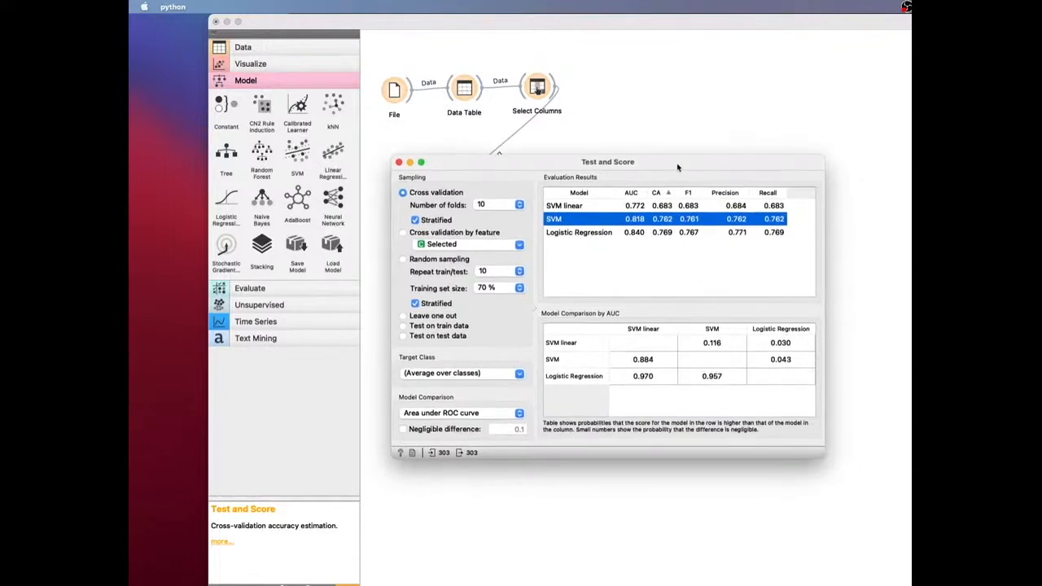
pyautogui.click(398, 162)
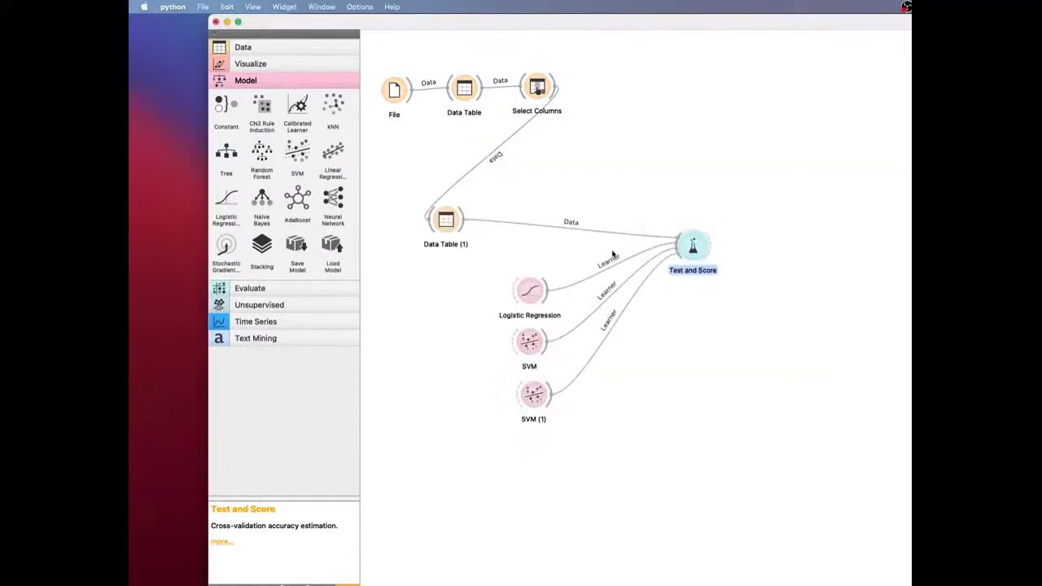
# - Add a Confusion Matrix widget to the workflow beside Test and Score and feed it the evaluation results
pyautogui.click(259, 289)
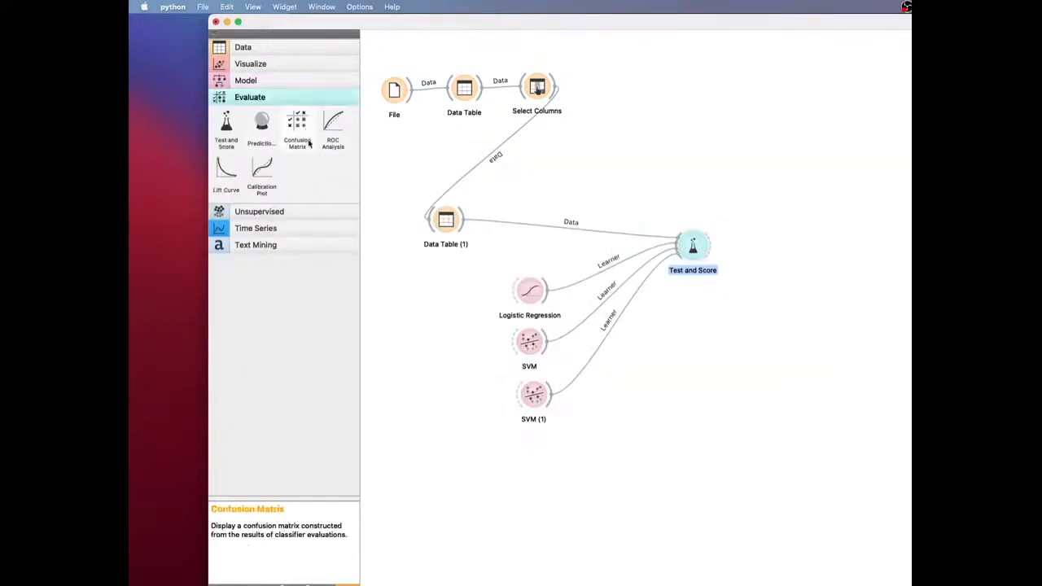
pyautogui.moveTo(296, 122); pyautogui.dragTo(693, 243)
pyautogui.click(810, 241)
pyautogui.moveTo(810, 241)
pyautogui.mouseDown()
pyautogui.moveTo(774, 240)
pyautogui.moveTo(793, 246)
pyautogui.mouseUp()
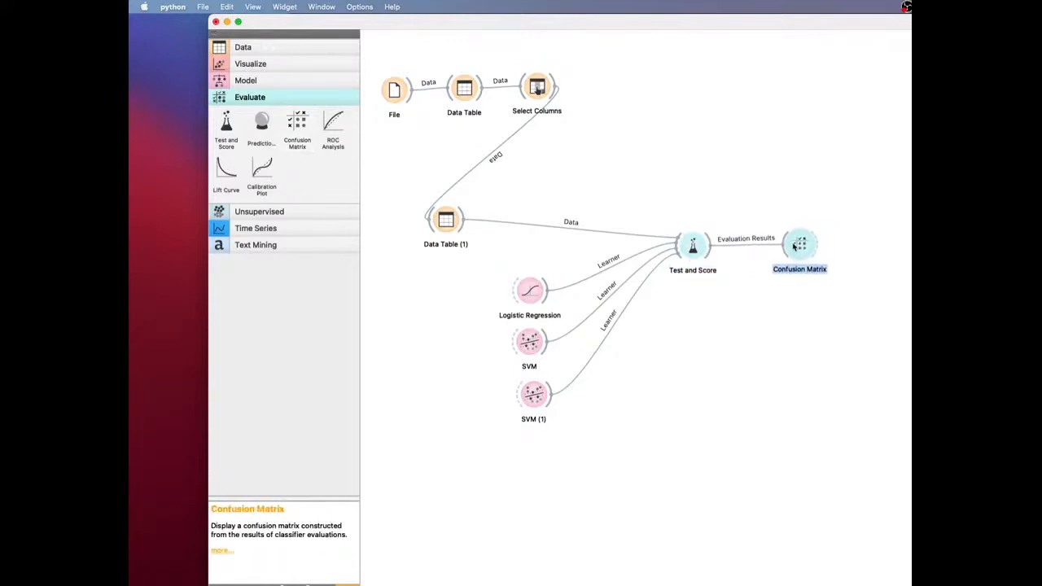
# - Open the Confusion Matrix for Logistic Regression, fit its window fully into view and reduce its height
pyautogui.doubleClick(794, 246)
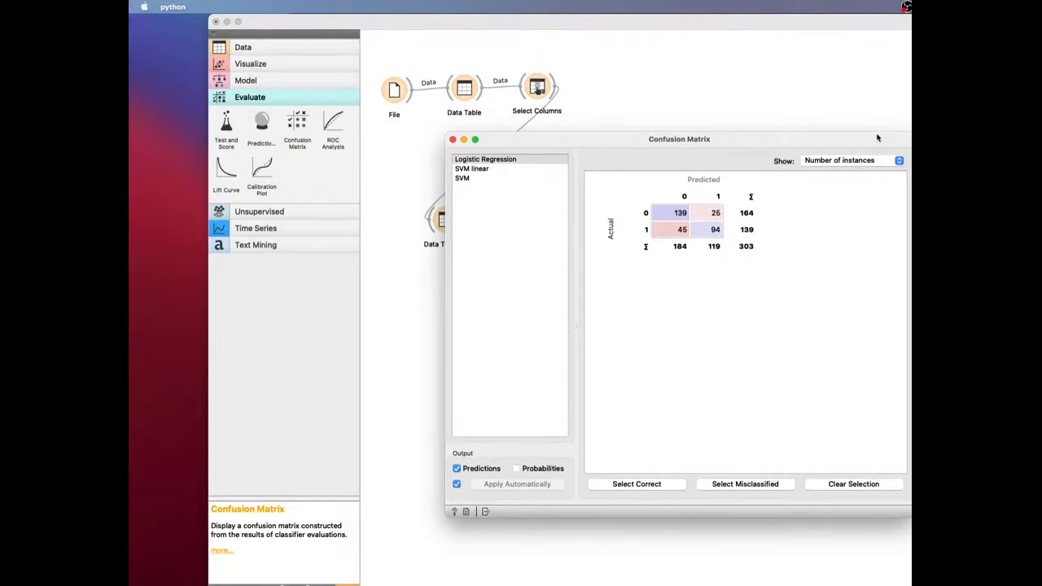
pyautogui.click(494, 161)
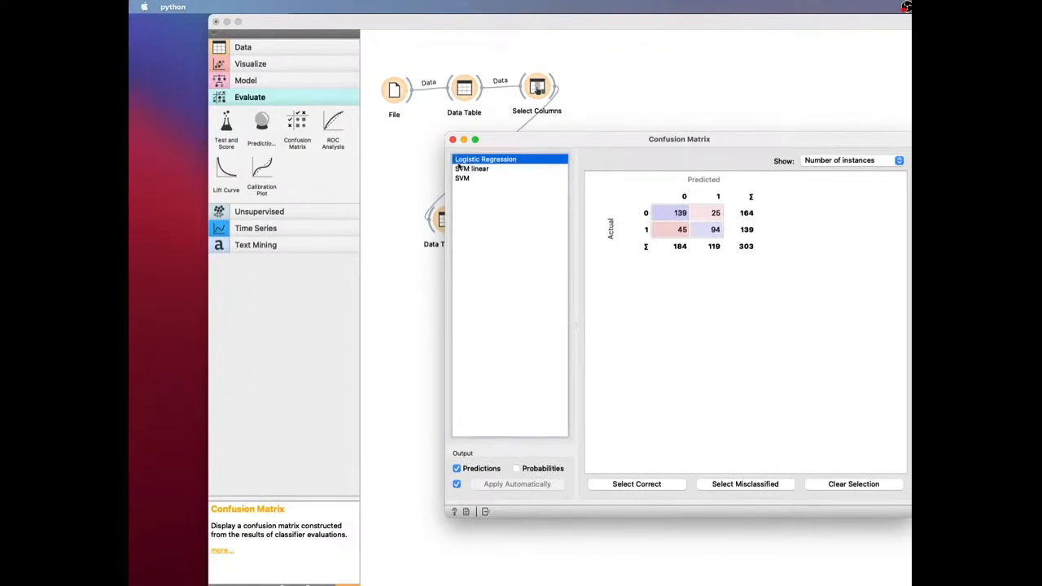
pyautogui.moveTo(640, 139); pyautogui.dragTo(542, 160)
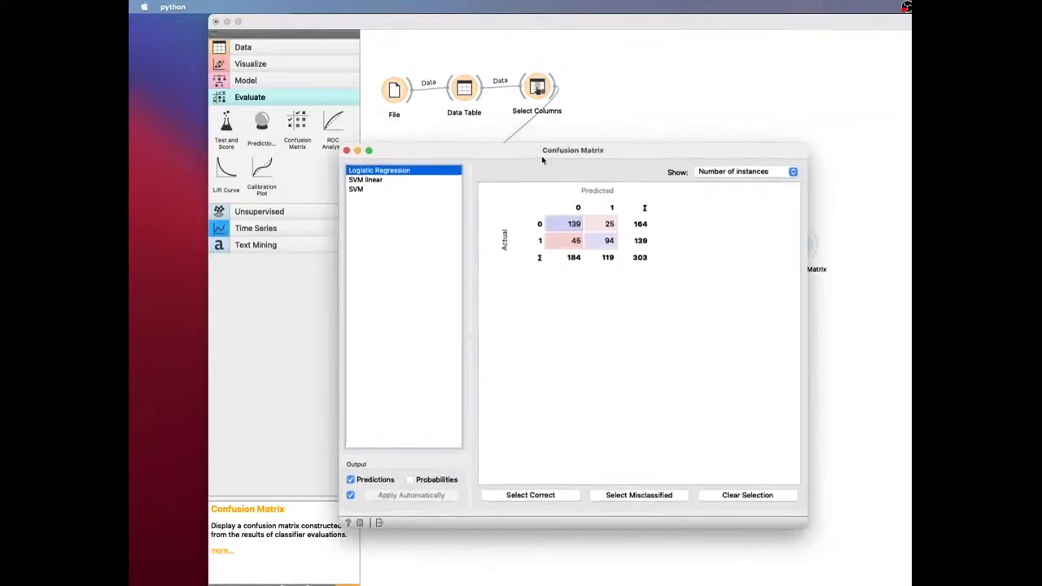
pyautogui.moveTo(778, 528); pyautogui.dragTo(778, 432)
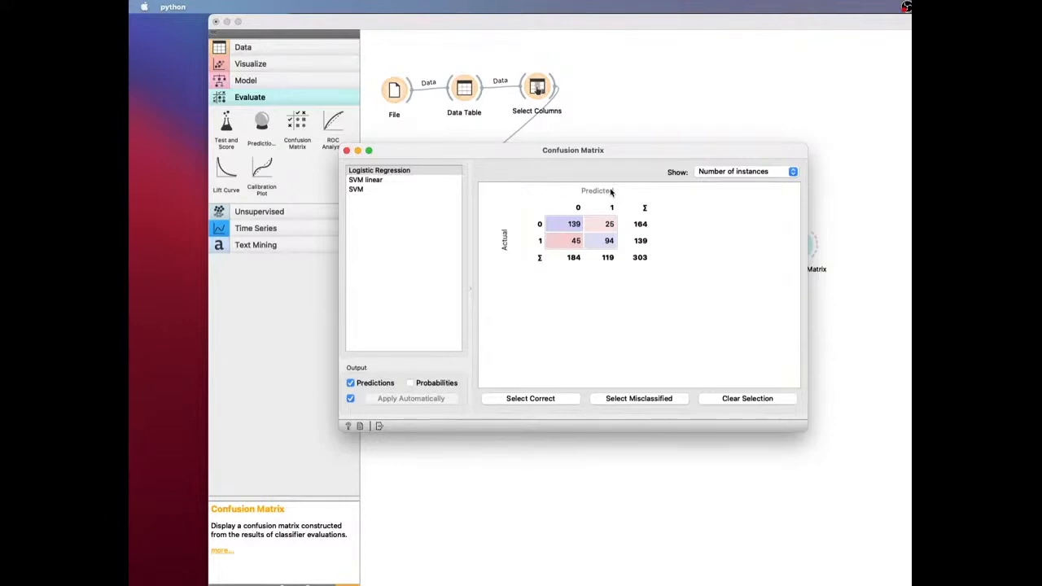
# - Highlight the correctly predicted cells of the Logistic Regression matrix for classes 0 and 1, then clear the selection
pyautogui.click(578, 230)
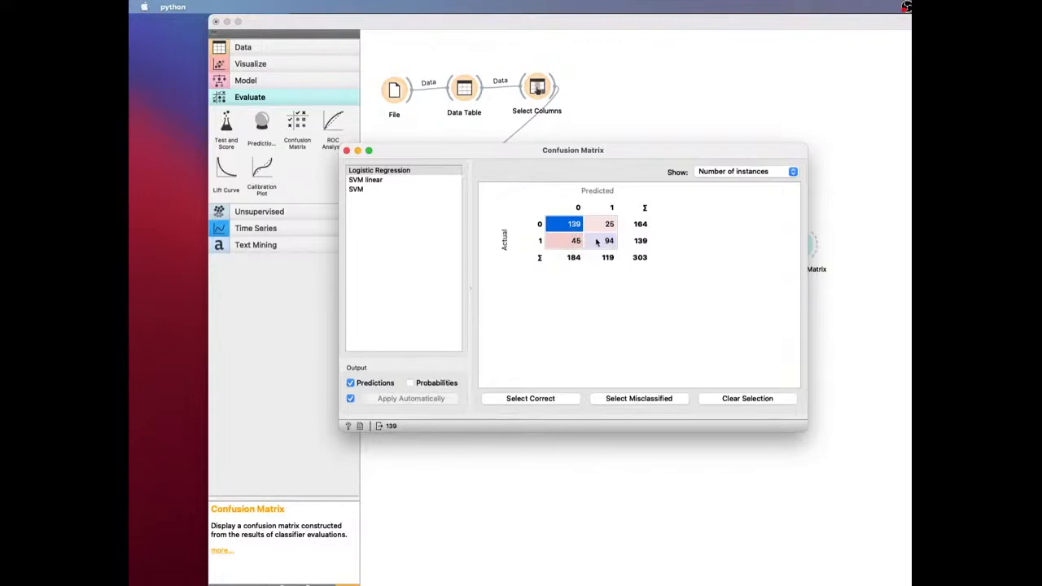
pyautogui.click(602, 244)
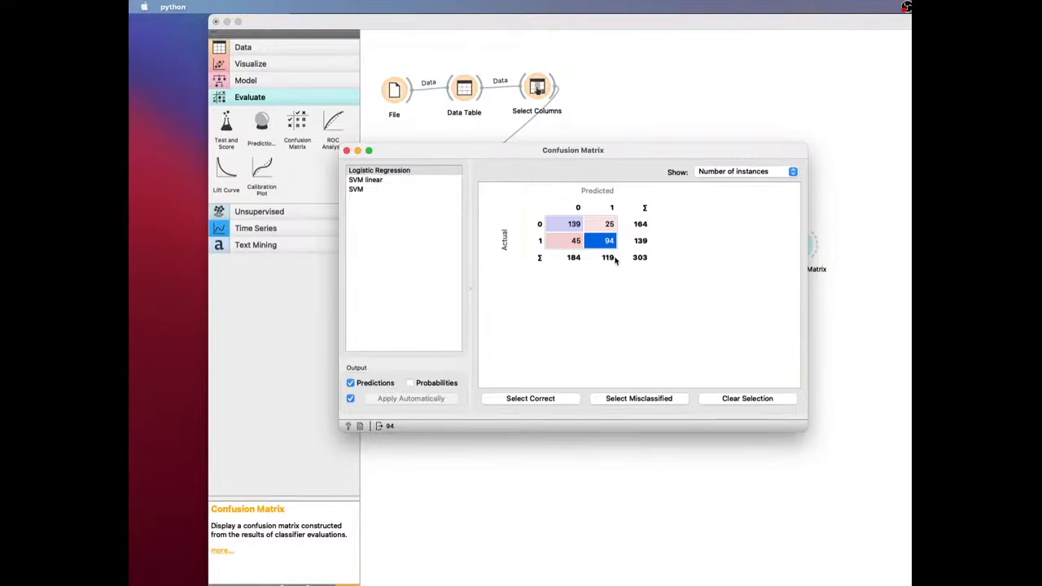
pyautogui.click(573, 242)
pyautogui.click(610, 243)
pyautogui.click(573, 224)
pyautogui.click(601, 244)
pyautogui.click(638, 305)
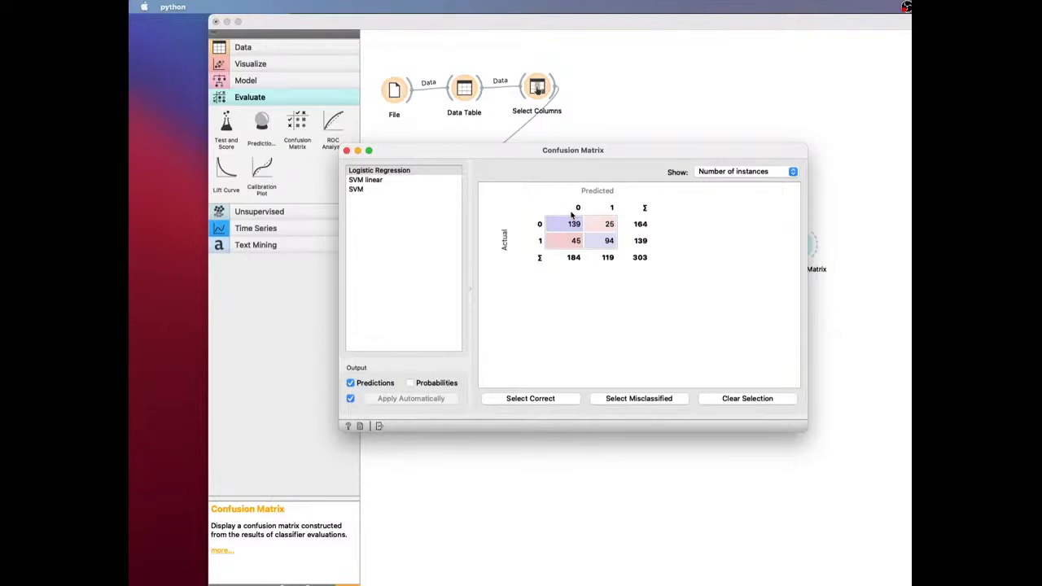
# - Examine the Logistic Regression misclassifications, especially the cell for actual 1 predicted as 0, then clear the selection
pyautogui.click(563, 246)
pyautogui.click(610, 228)
pyautogui.click(565, 248)
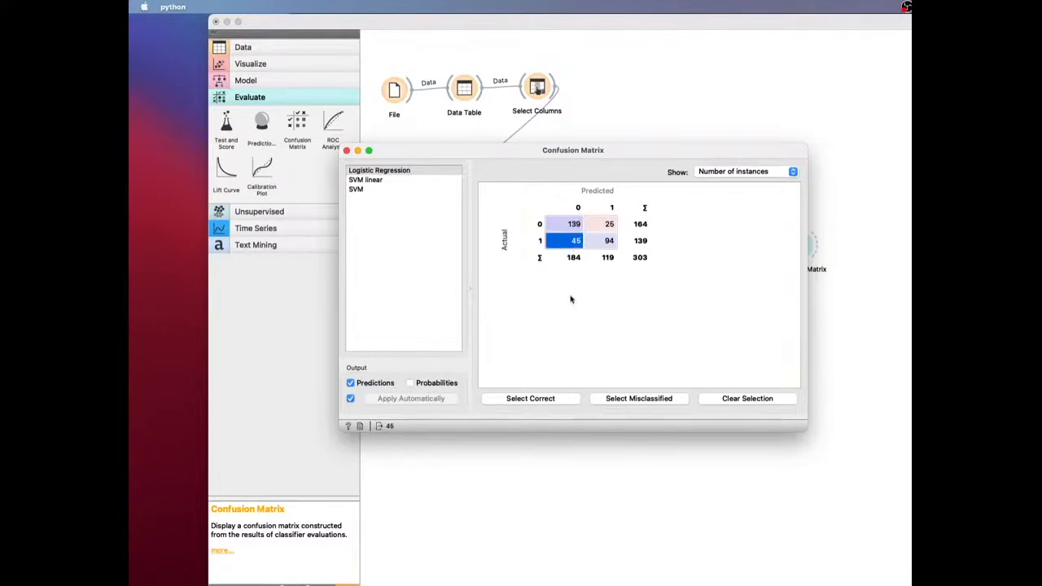
pyautogui.click(563, 288)
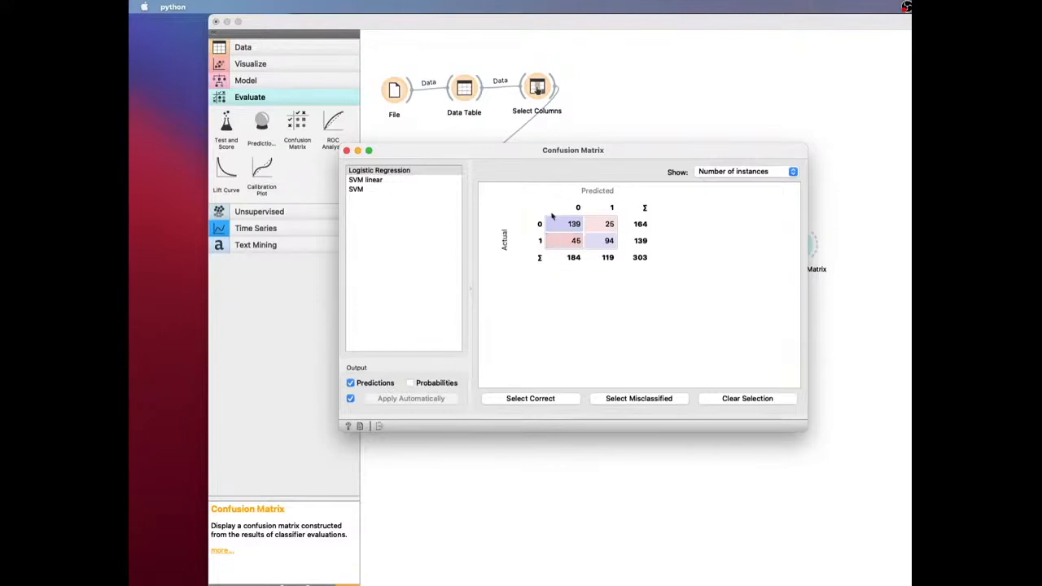
pyautogui.click(564, 243)
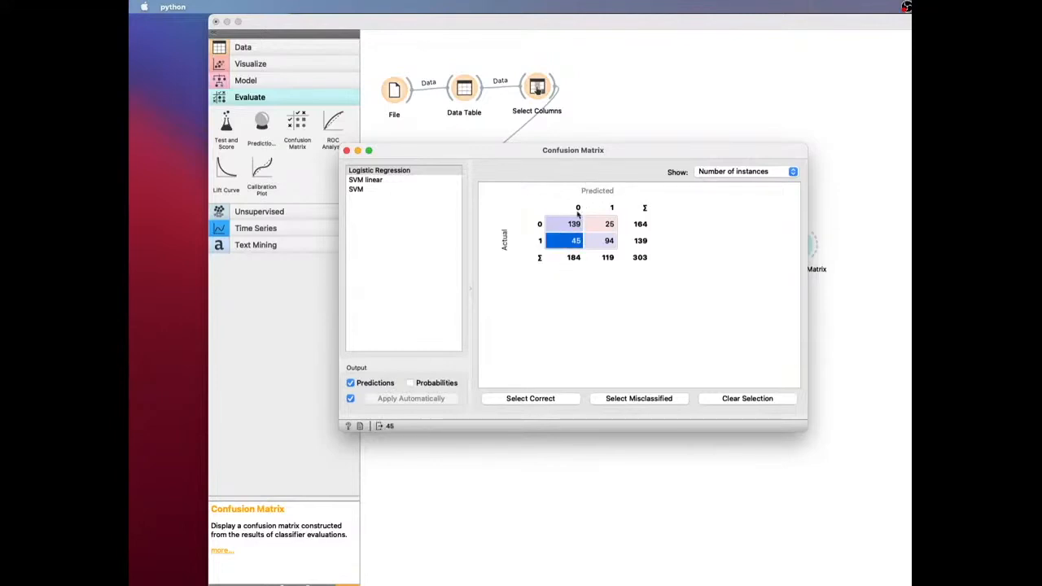
pyautogui.click(572, 272)
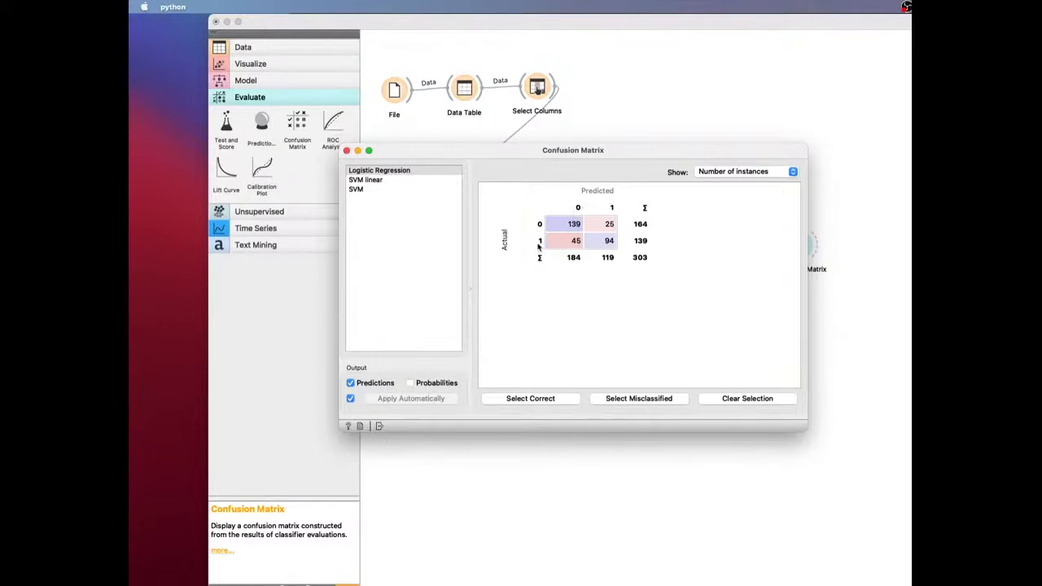
pyautogui.click(570, 243)
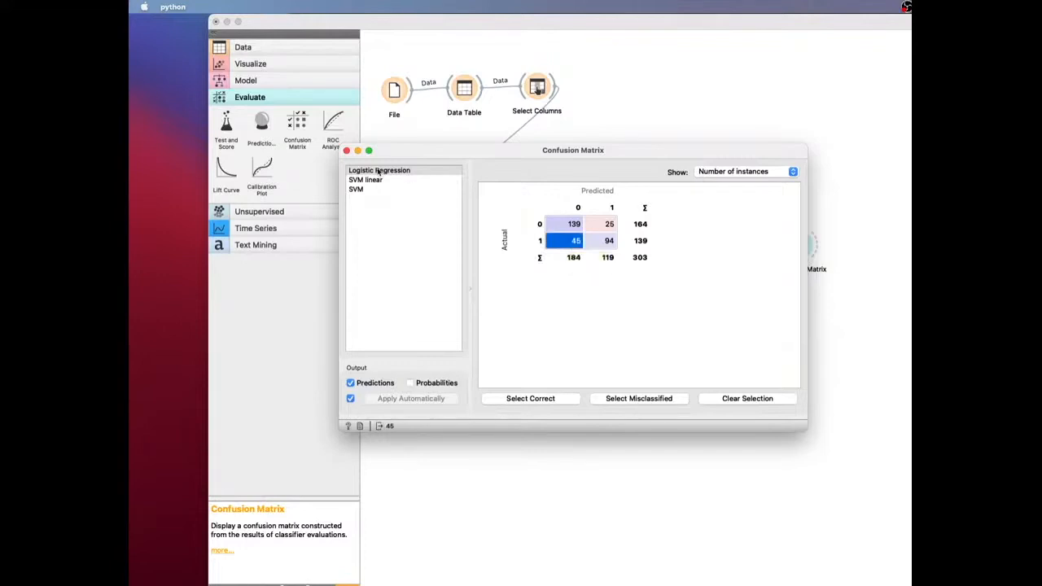
pyautogui.click(575, 270)
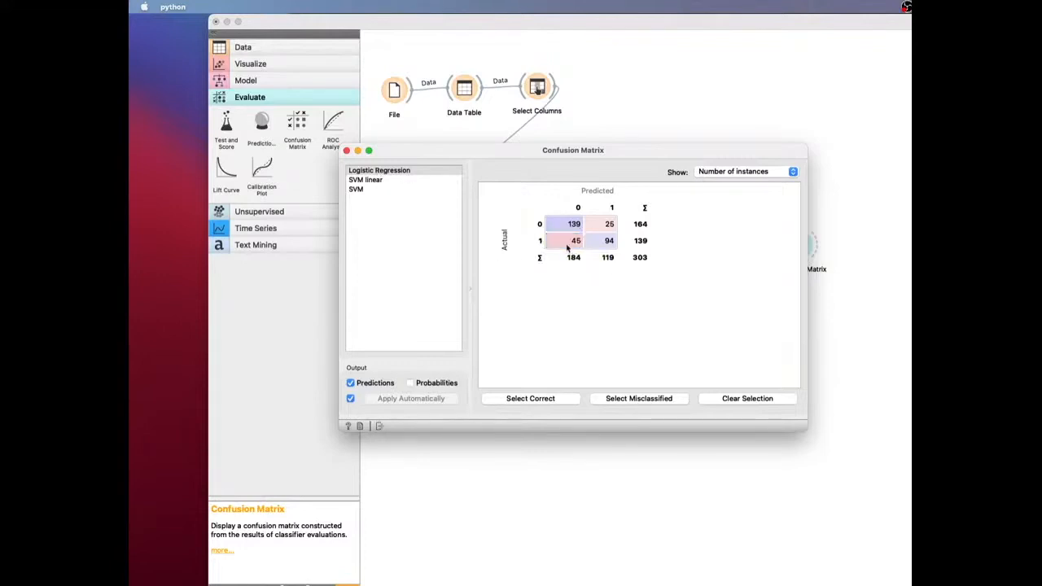
# - Inspect the whole Logistic Regression matrix and its two error cells, leaving the actual 0, predicted 1 cell selected
pyautogui.click(610, 228)
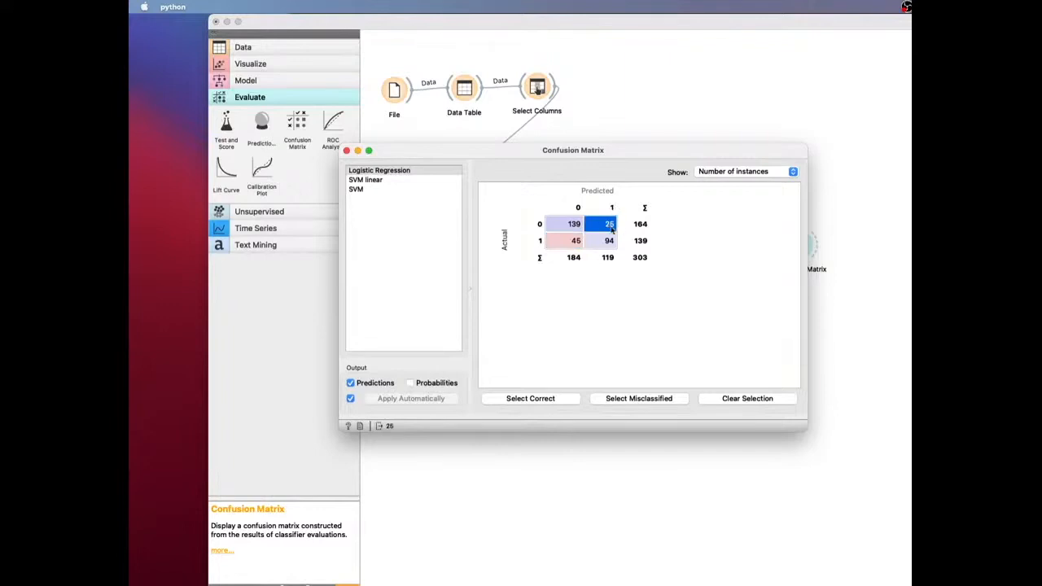
pyautogui.click(663, 224)
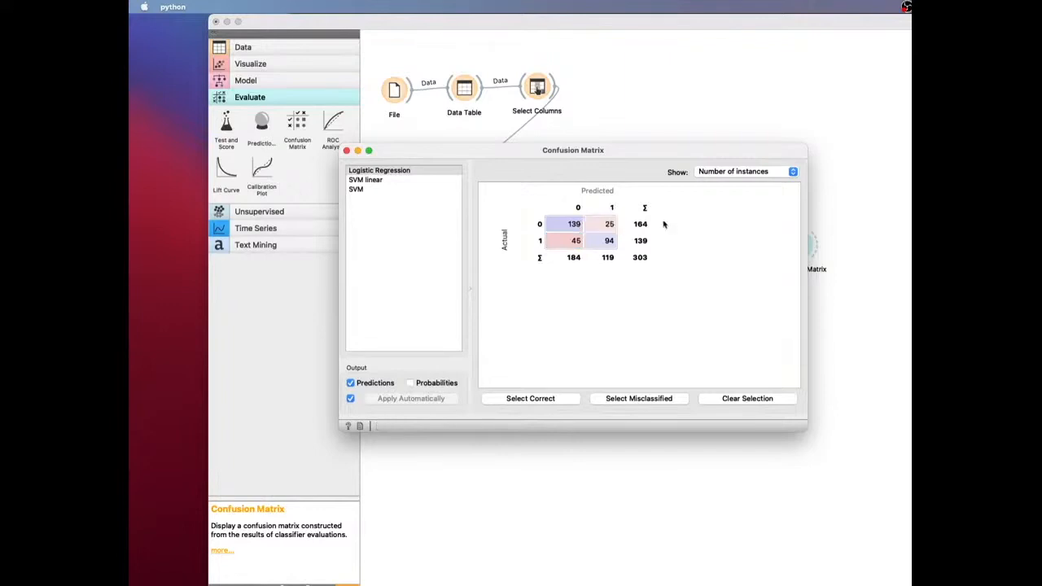
pyautogui.click(600, 227)
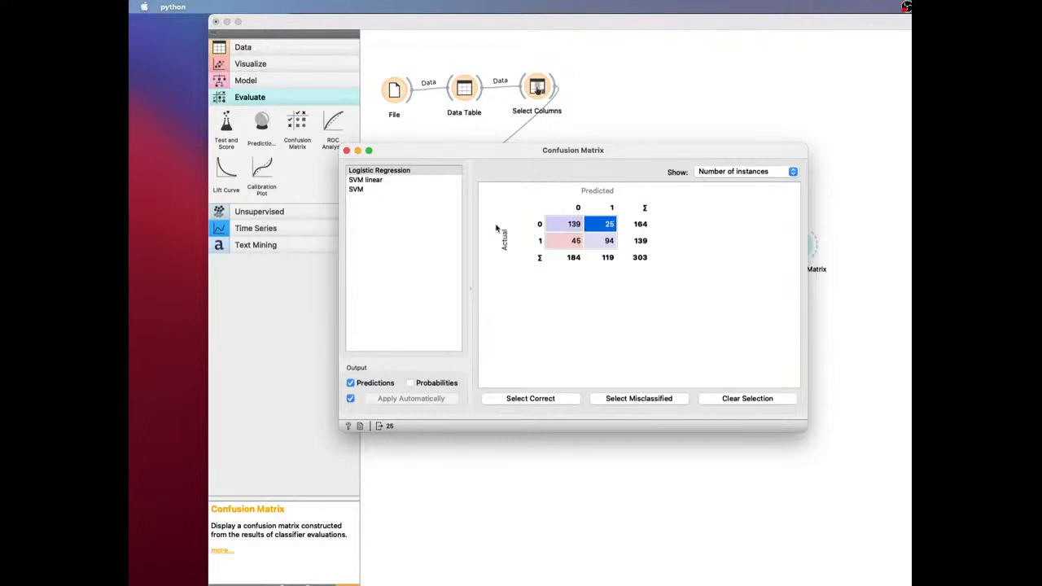
pyautogui.click(639, 255)
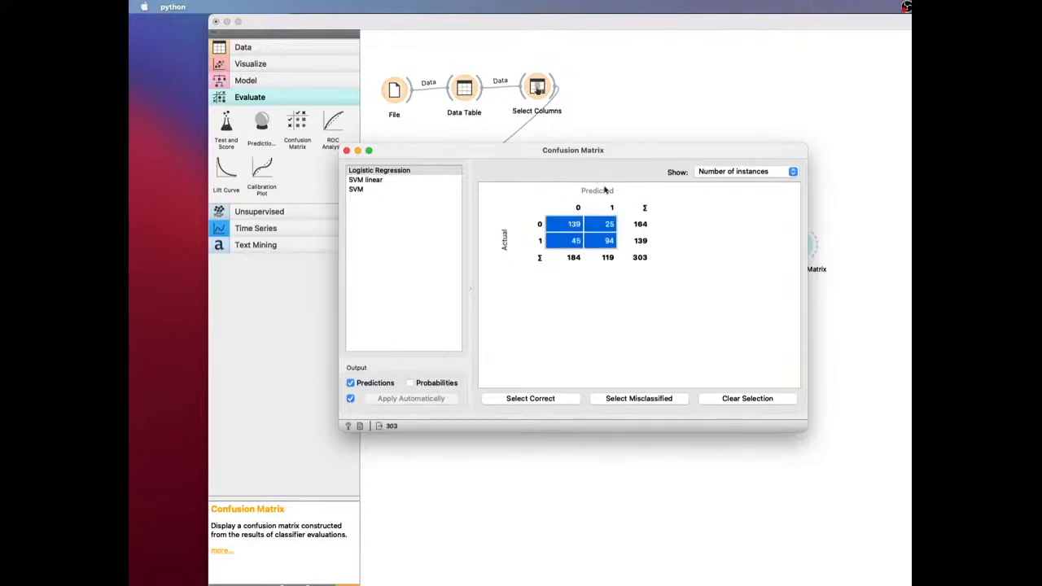
pyautogui.click(692, 250)
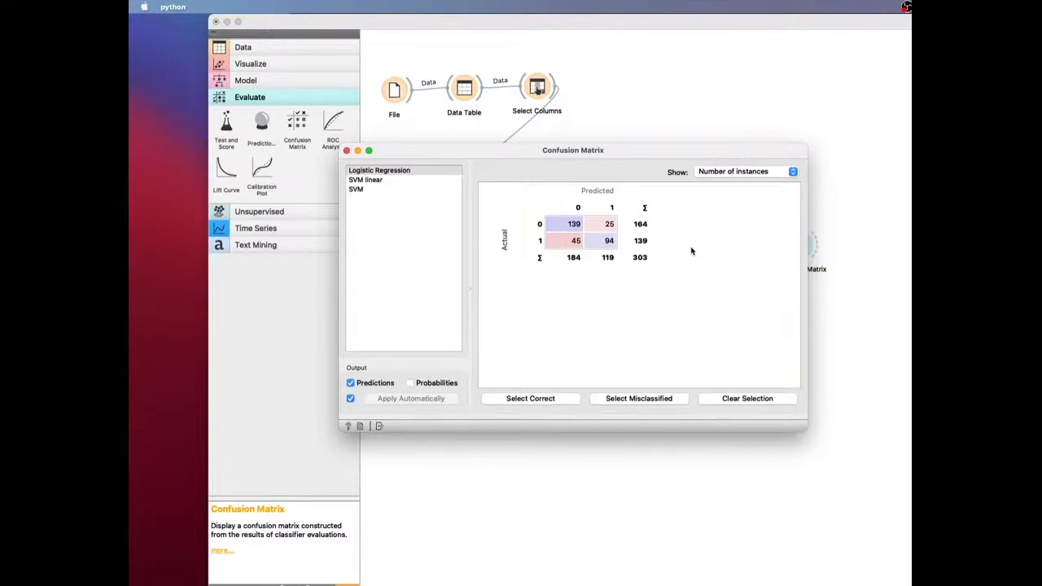
pyautogui.click(575, 244)
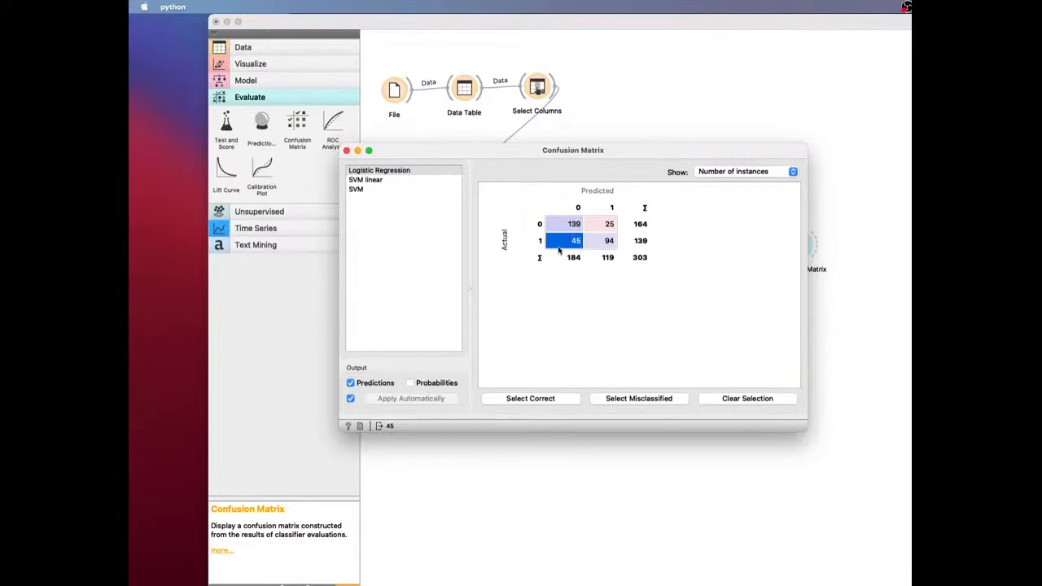
pyautogui.click(604, 223)
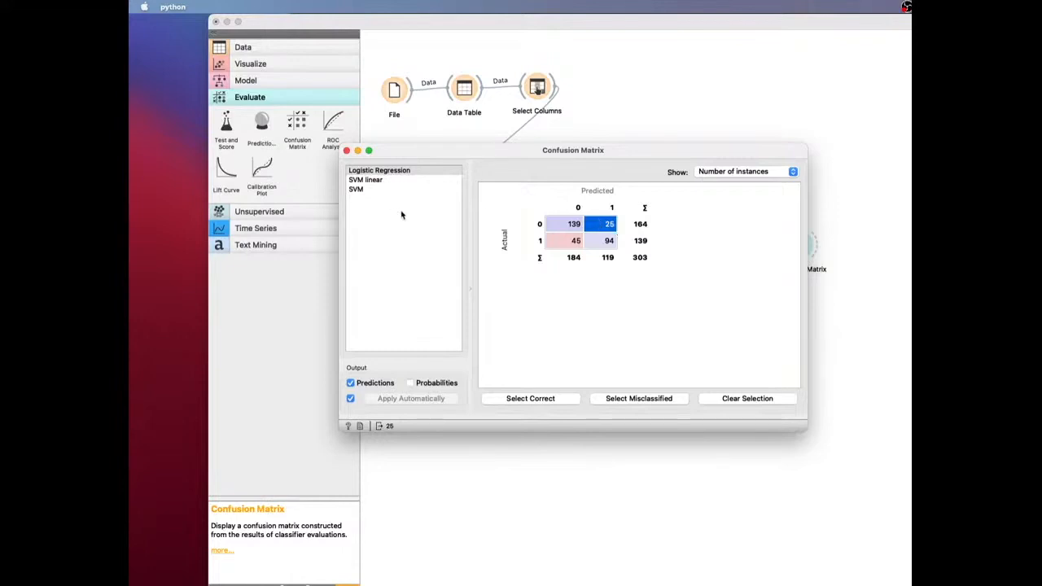
# - Compare the confusion matrices of Logistic Regression, SVM linear and SVM by switching between the models, then close the window
pyautogui.click(376, 181)
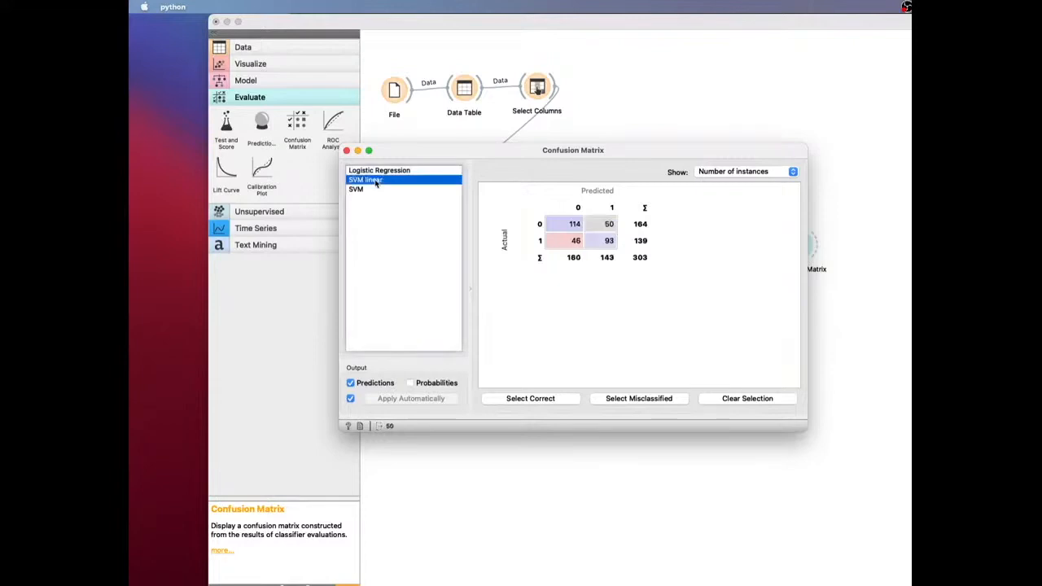
pyautogui.click(376, 189)
pyautogui.click(376, 180)
pyautogui.click(380, 171)
pyautogui.click(378, 180)
pyautogui.click(379, 188)
pyautogui.click(384, 171)
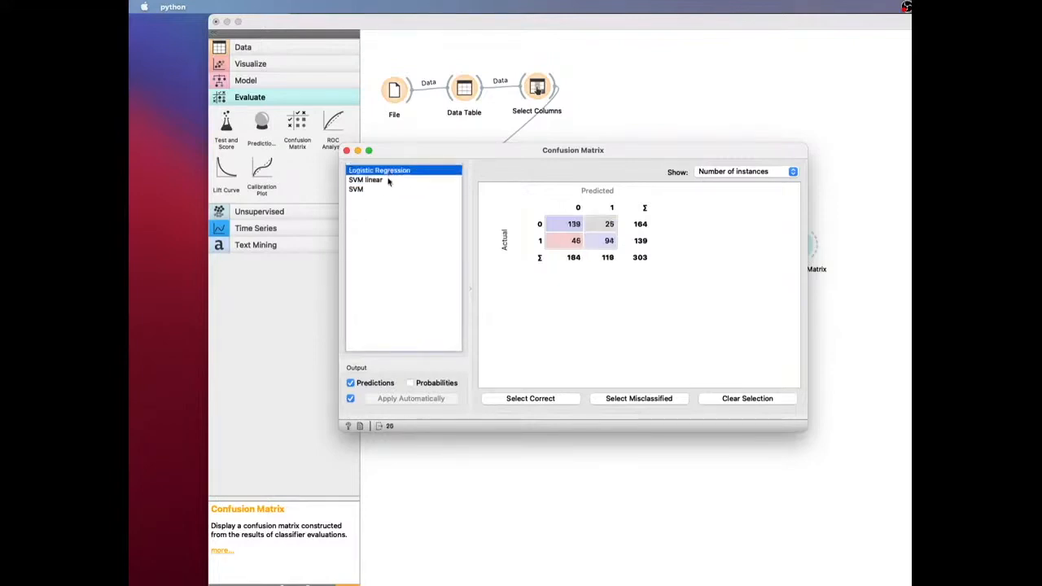
pyautogui.click(389, 180)
pyautogui.click(388, 189)
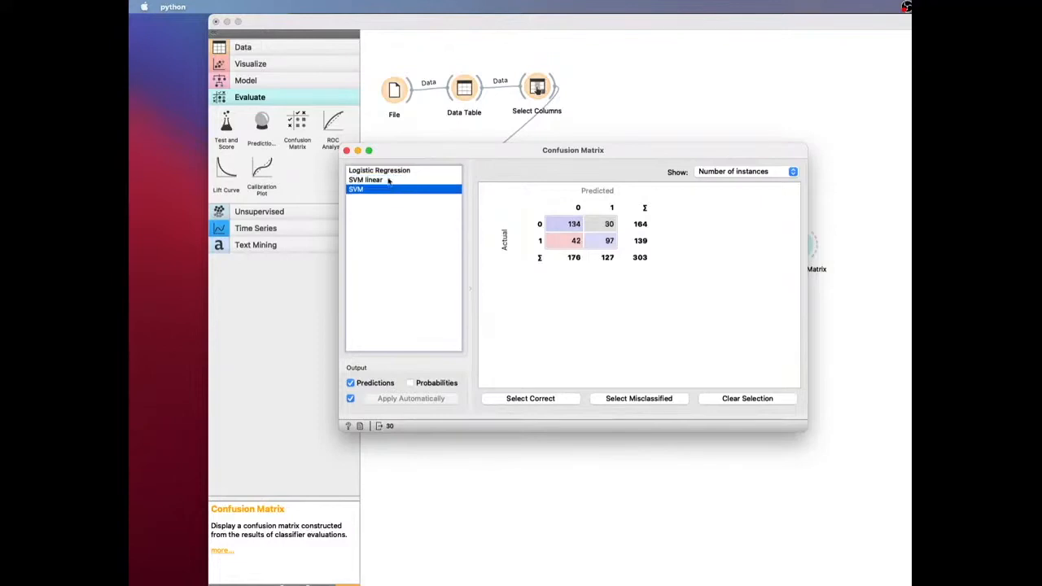
pyautogui.click(386, 180)
pyautogui.click(389, 171)
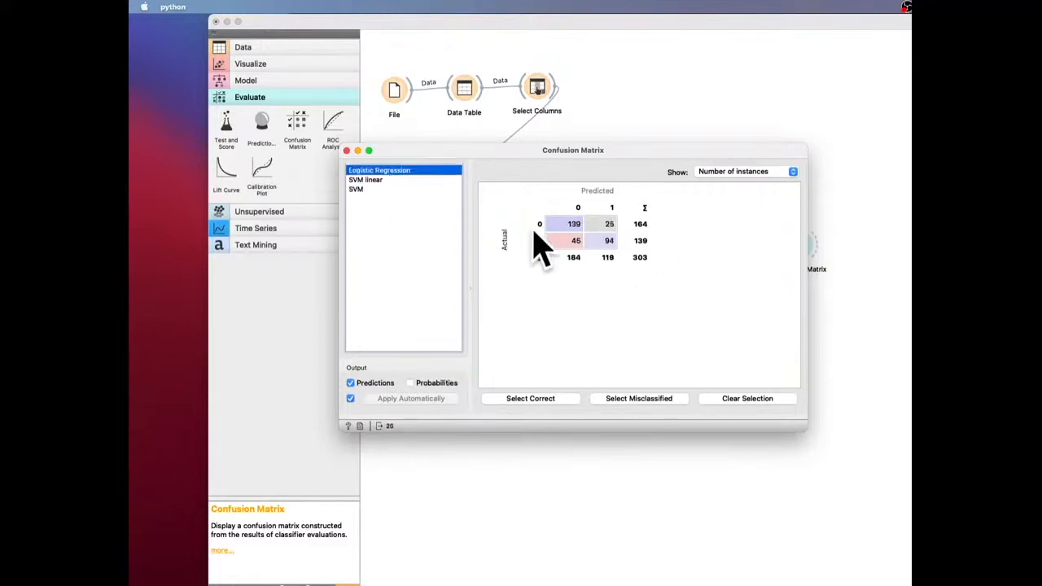
pyautogui.click(346, 151)
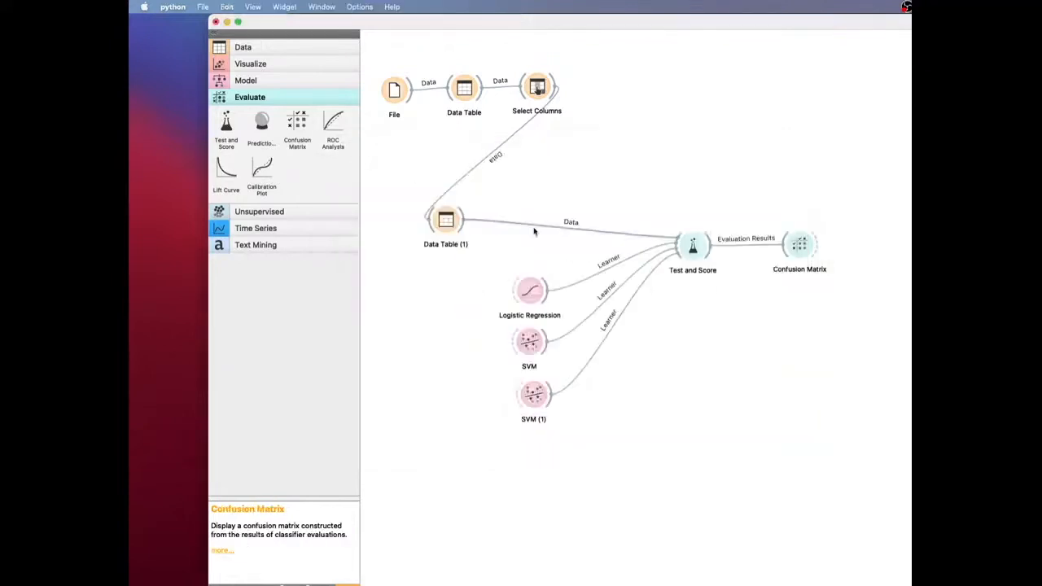
# - Reopen Test and Score, clear the row selection to review the models' CA and F1 scores, and close it
pyautogui.doubleClick(693, 247)
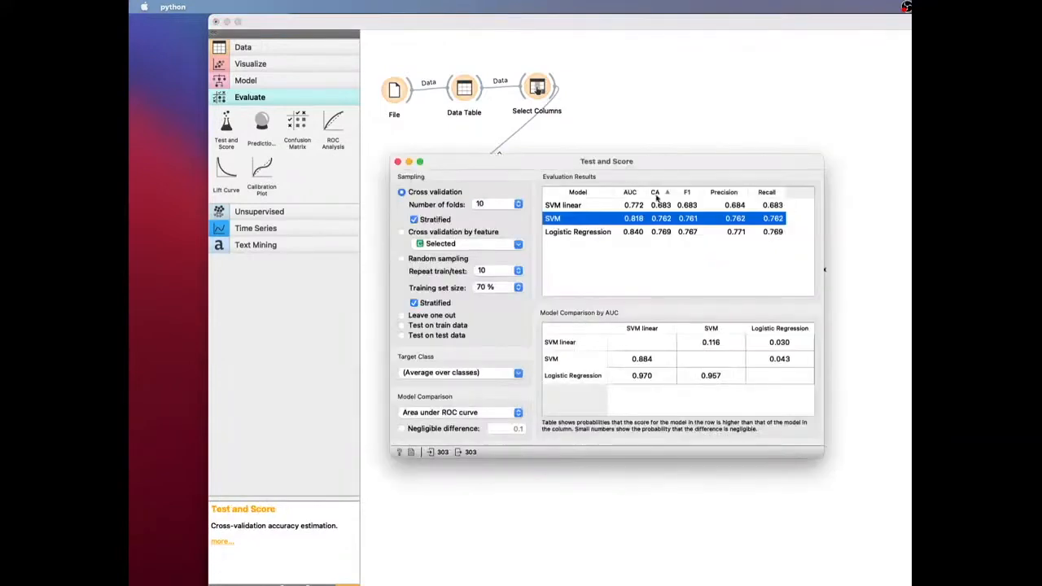
pyautogui.click(660, 255)
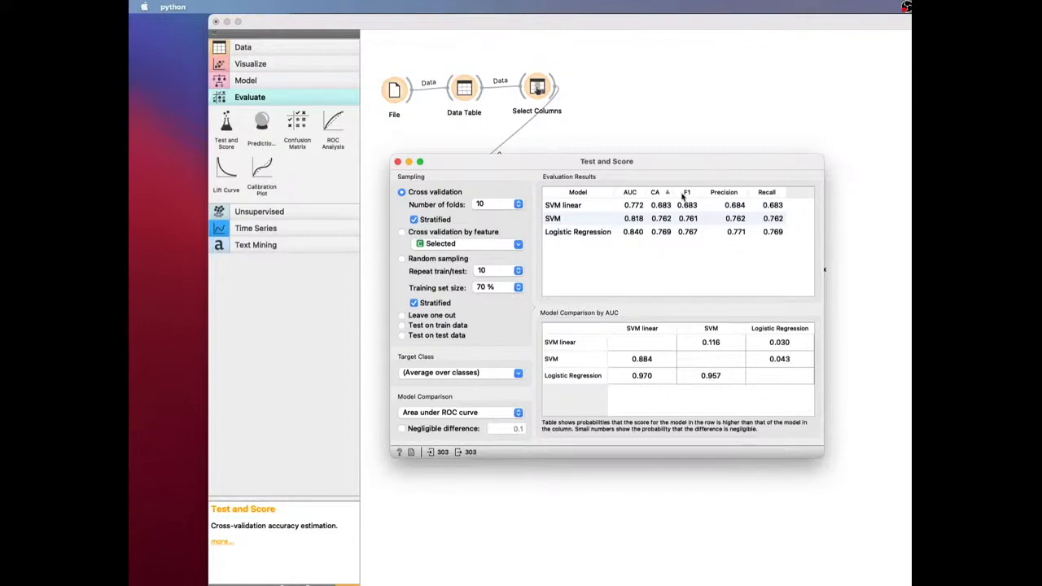
pyautogui.click(398, 162)
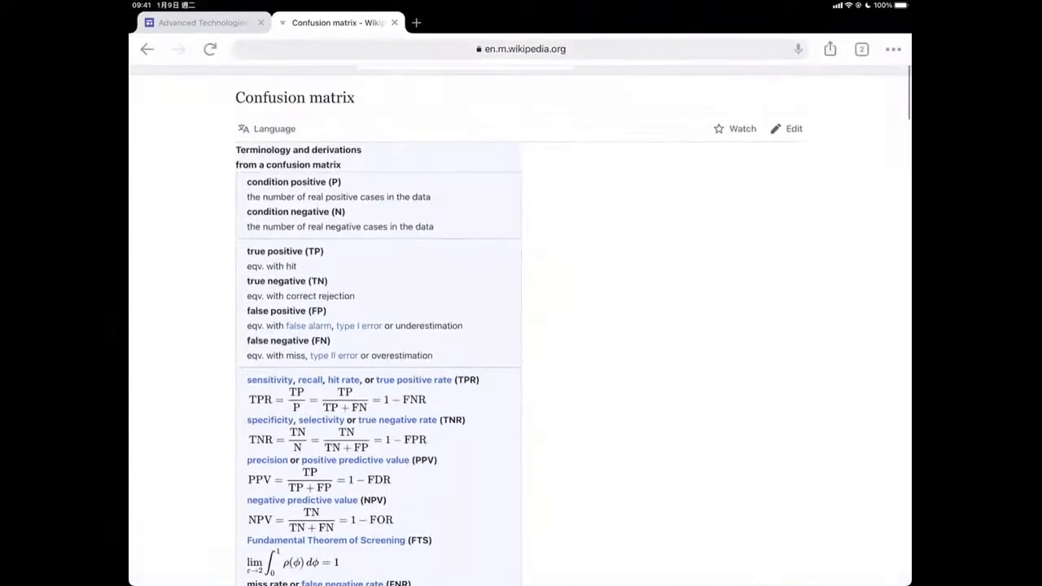
# - Read through the Wikipedia Confusion matrix article in the browser, from the metric formulas to the Example section
pyautogui.scroll(-16, 521, 326)
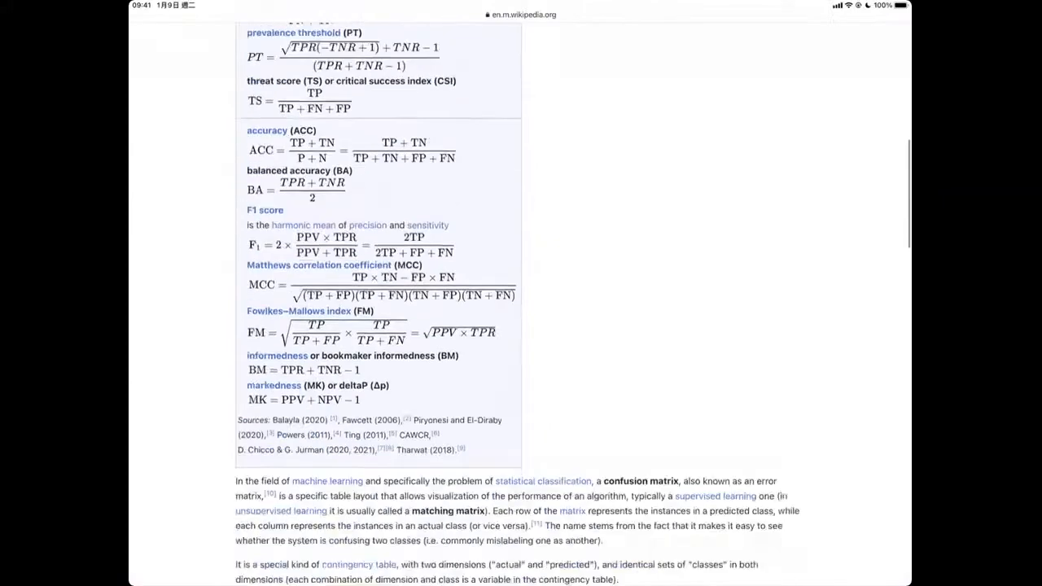
pyautogui.scroll(12, 521, 326)
pyautogui.scroll(-10, 521, 326)
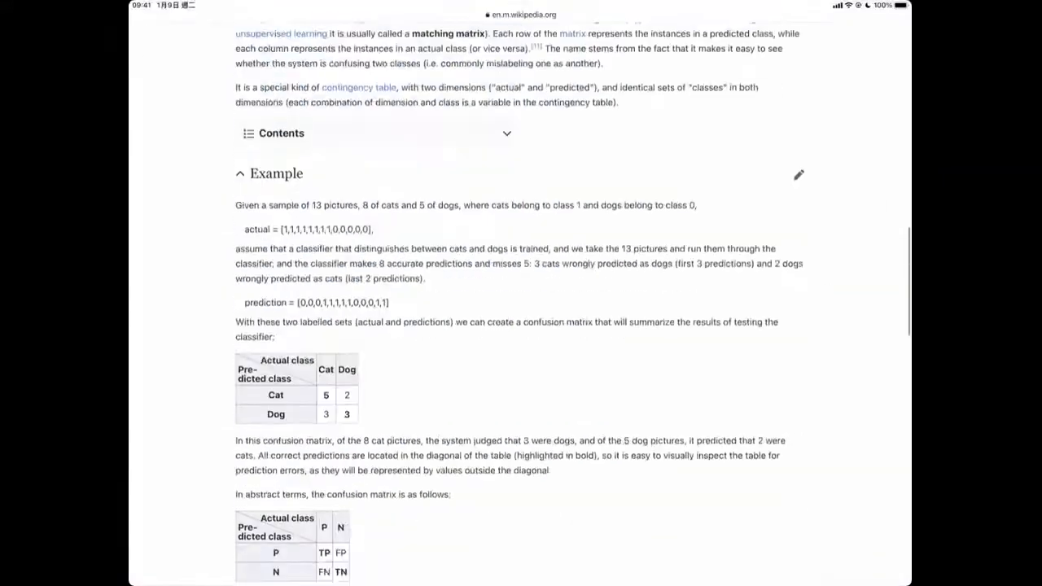
# - Review the Confusion matrix article's term definitions and metric formulas, then examine the table of true and predicted conditions above the See also section
pyautogui.scroll(5, 342, 244)
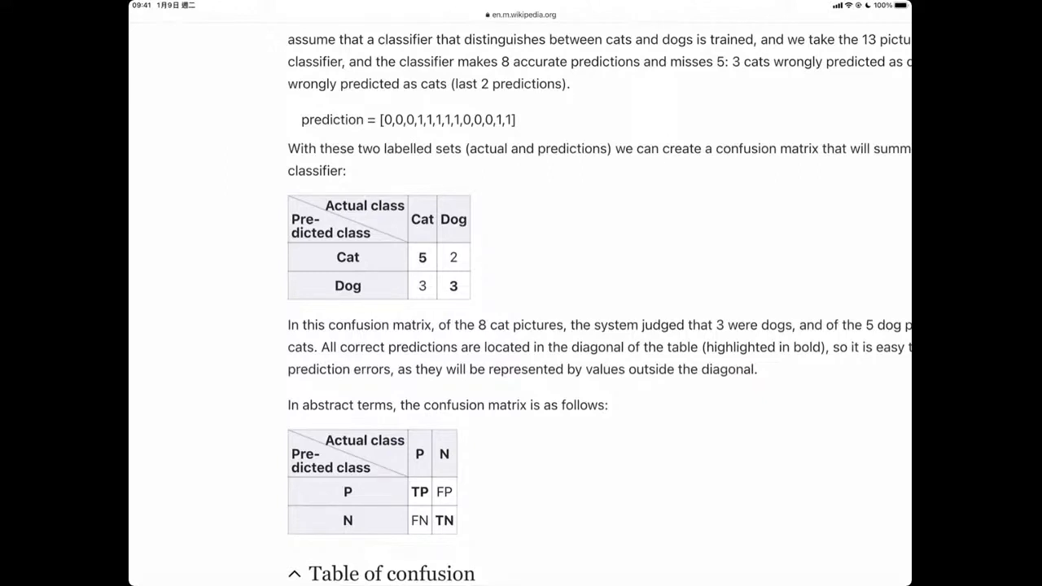
pyautogui.scroll(15, 521, 326)
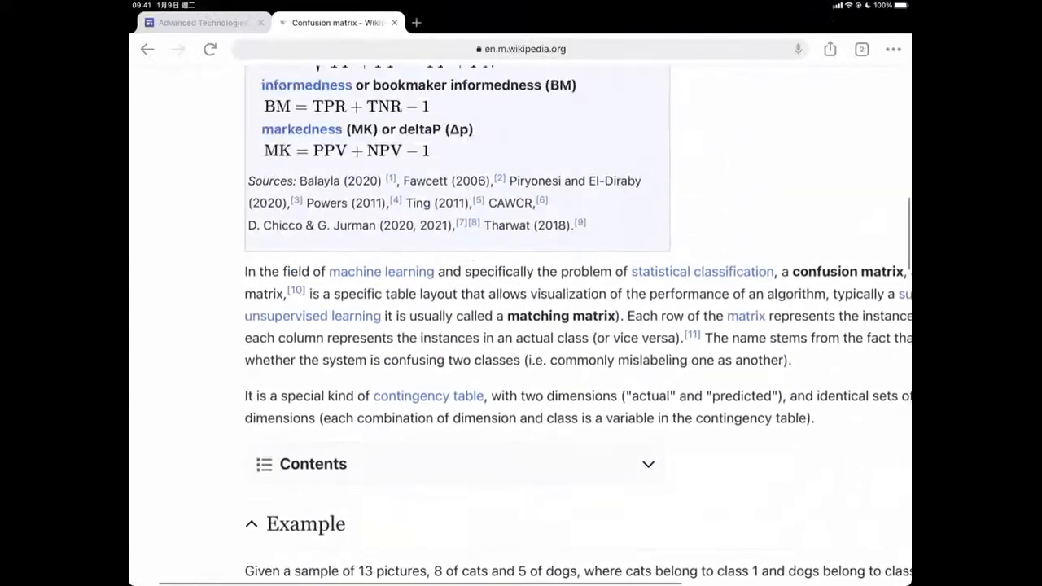
pyautogui.scroll(12, 522, 326)
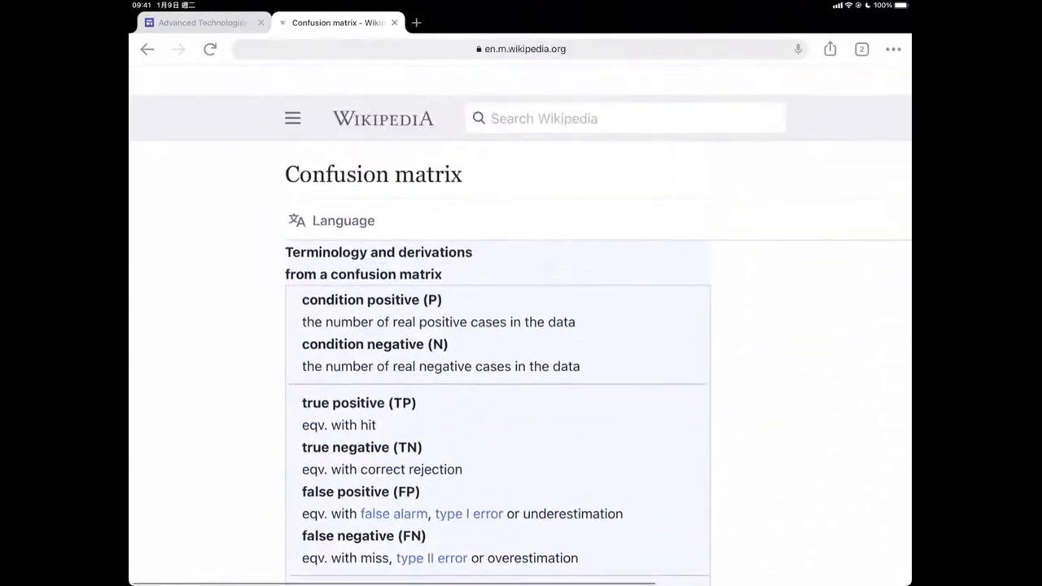
pyautogui.scroll(-9, 521, 325)
pyautogui.scroll(-15, 522, 325)
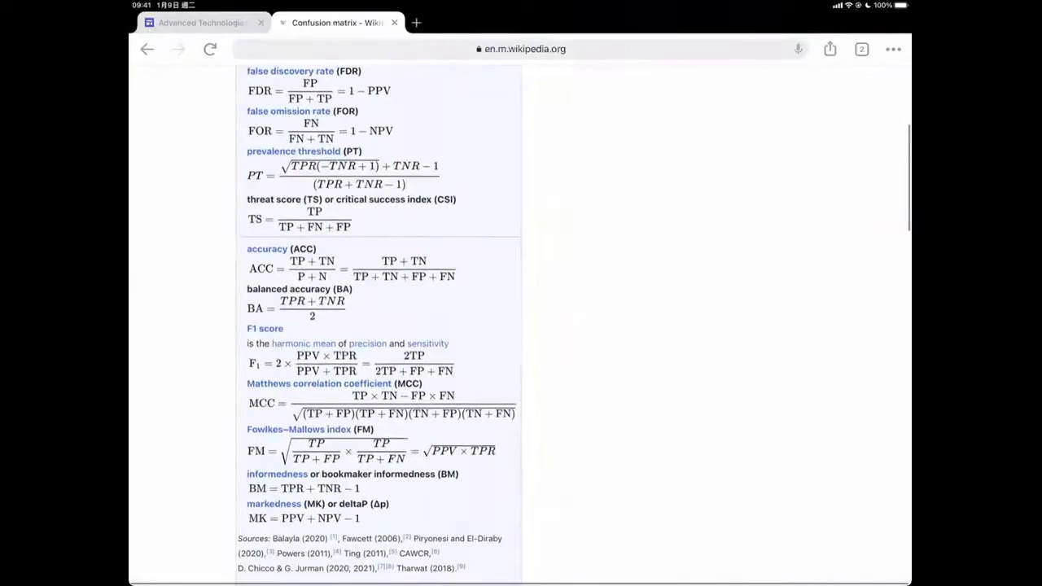
pyautogui.scroll(-5, 521, 325)
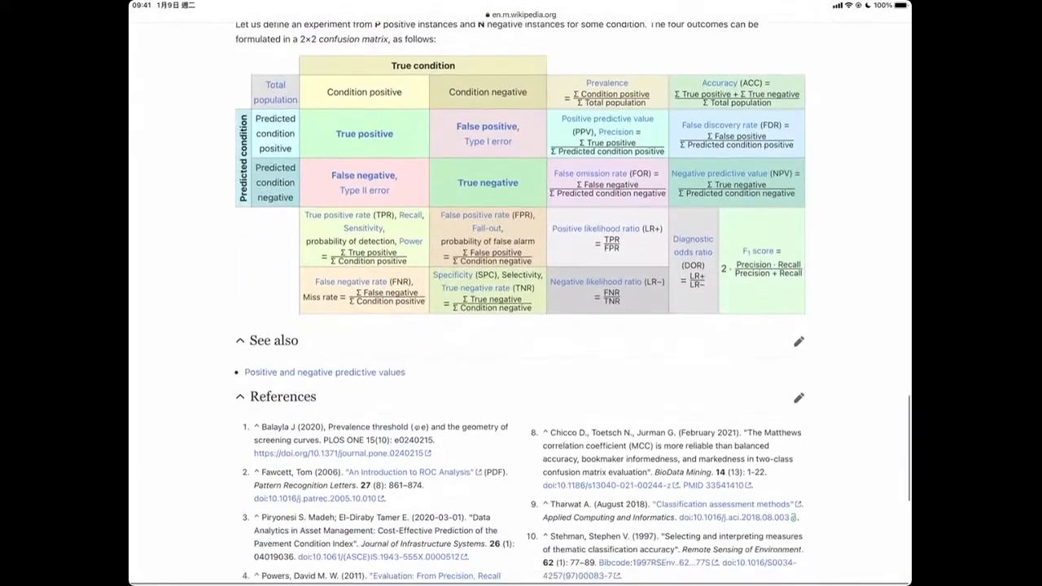
pyautogui.scroll(2, 521, 325)
pyautogui.scroll(1, 521, 326)
pyautogui.scroll(2, 521, 325)
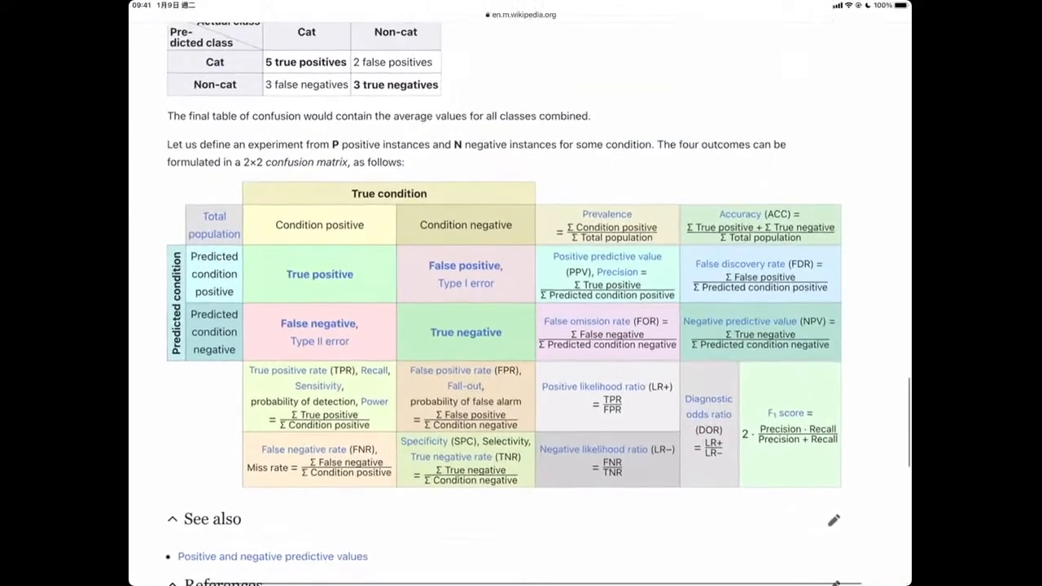